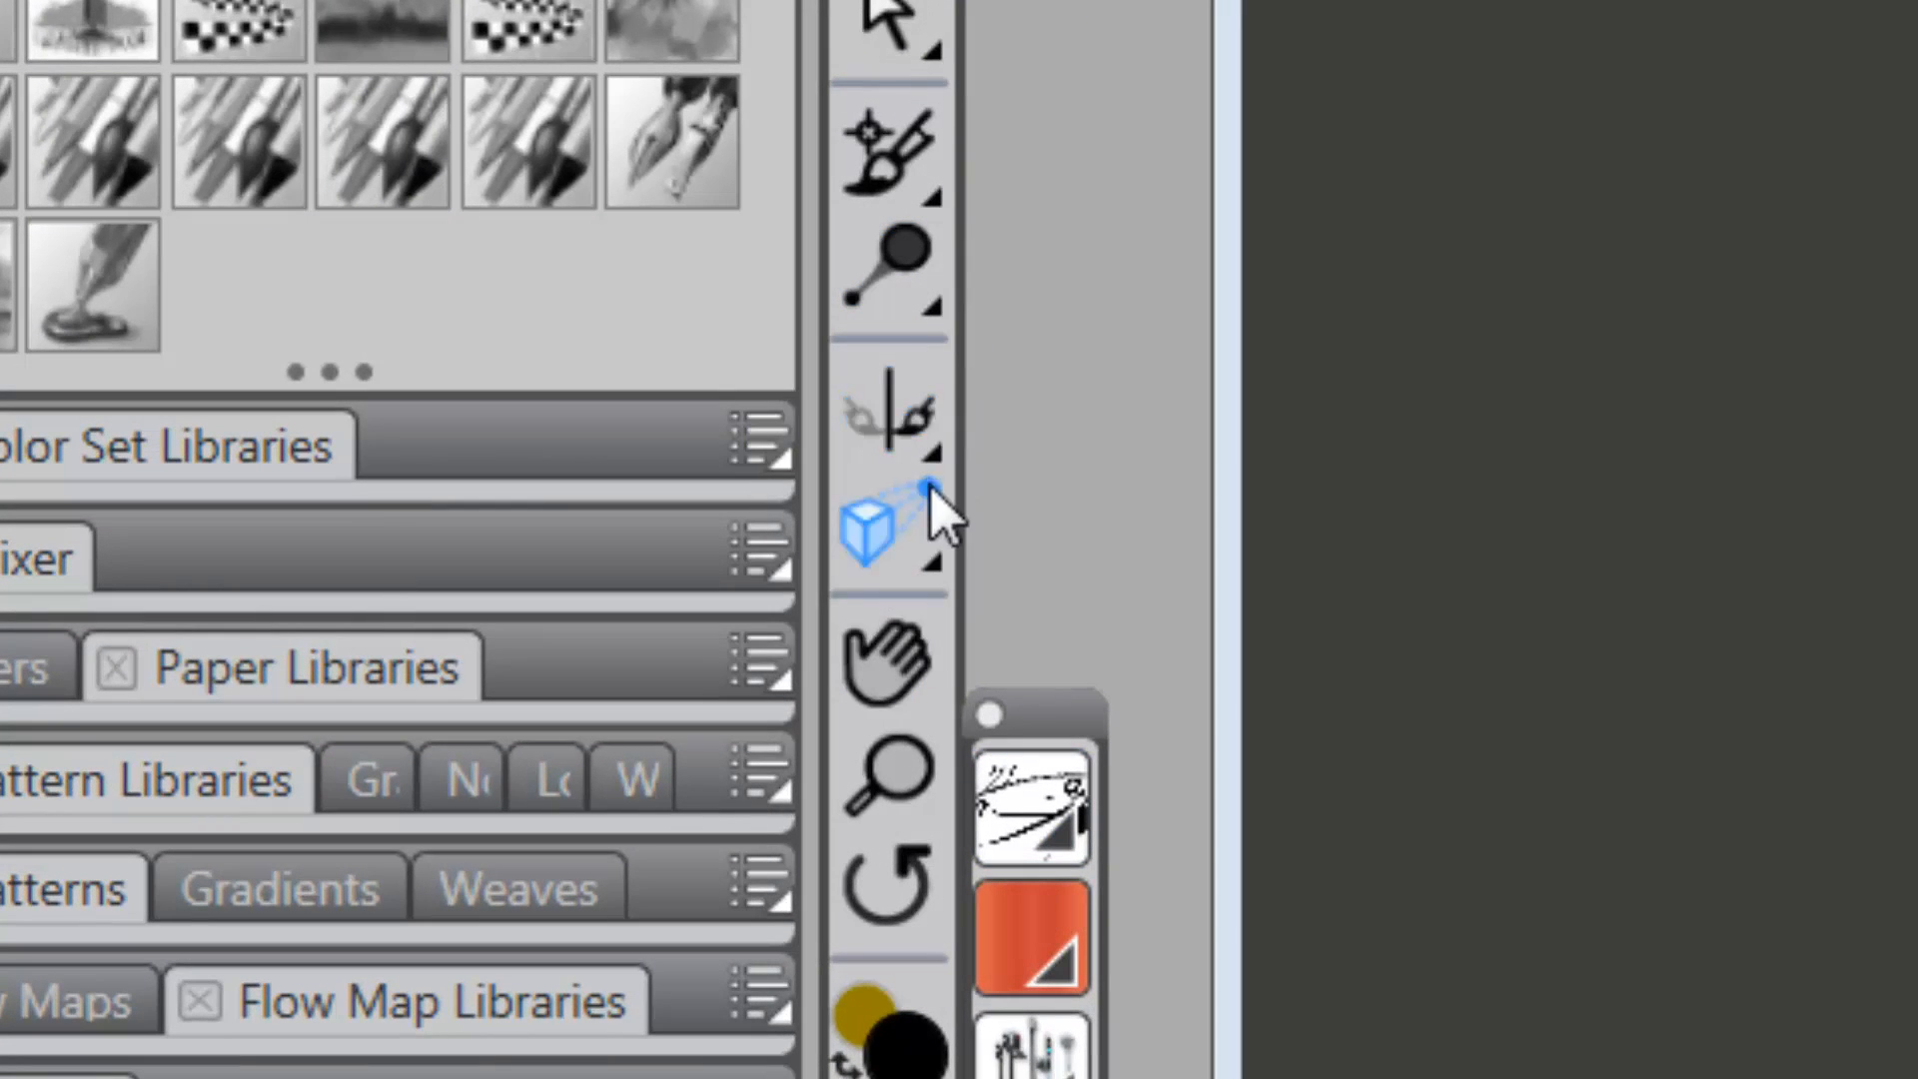
Turn on the perspective guides and apply the 1 Point Standard Horizon preset.
click(875, 532)
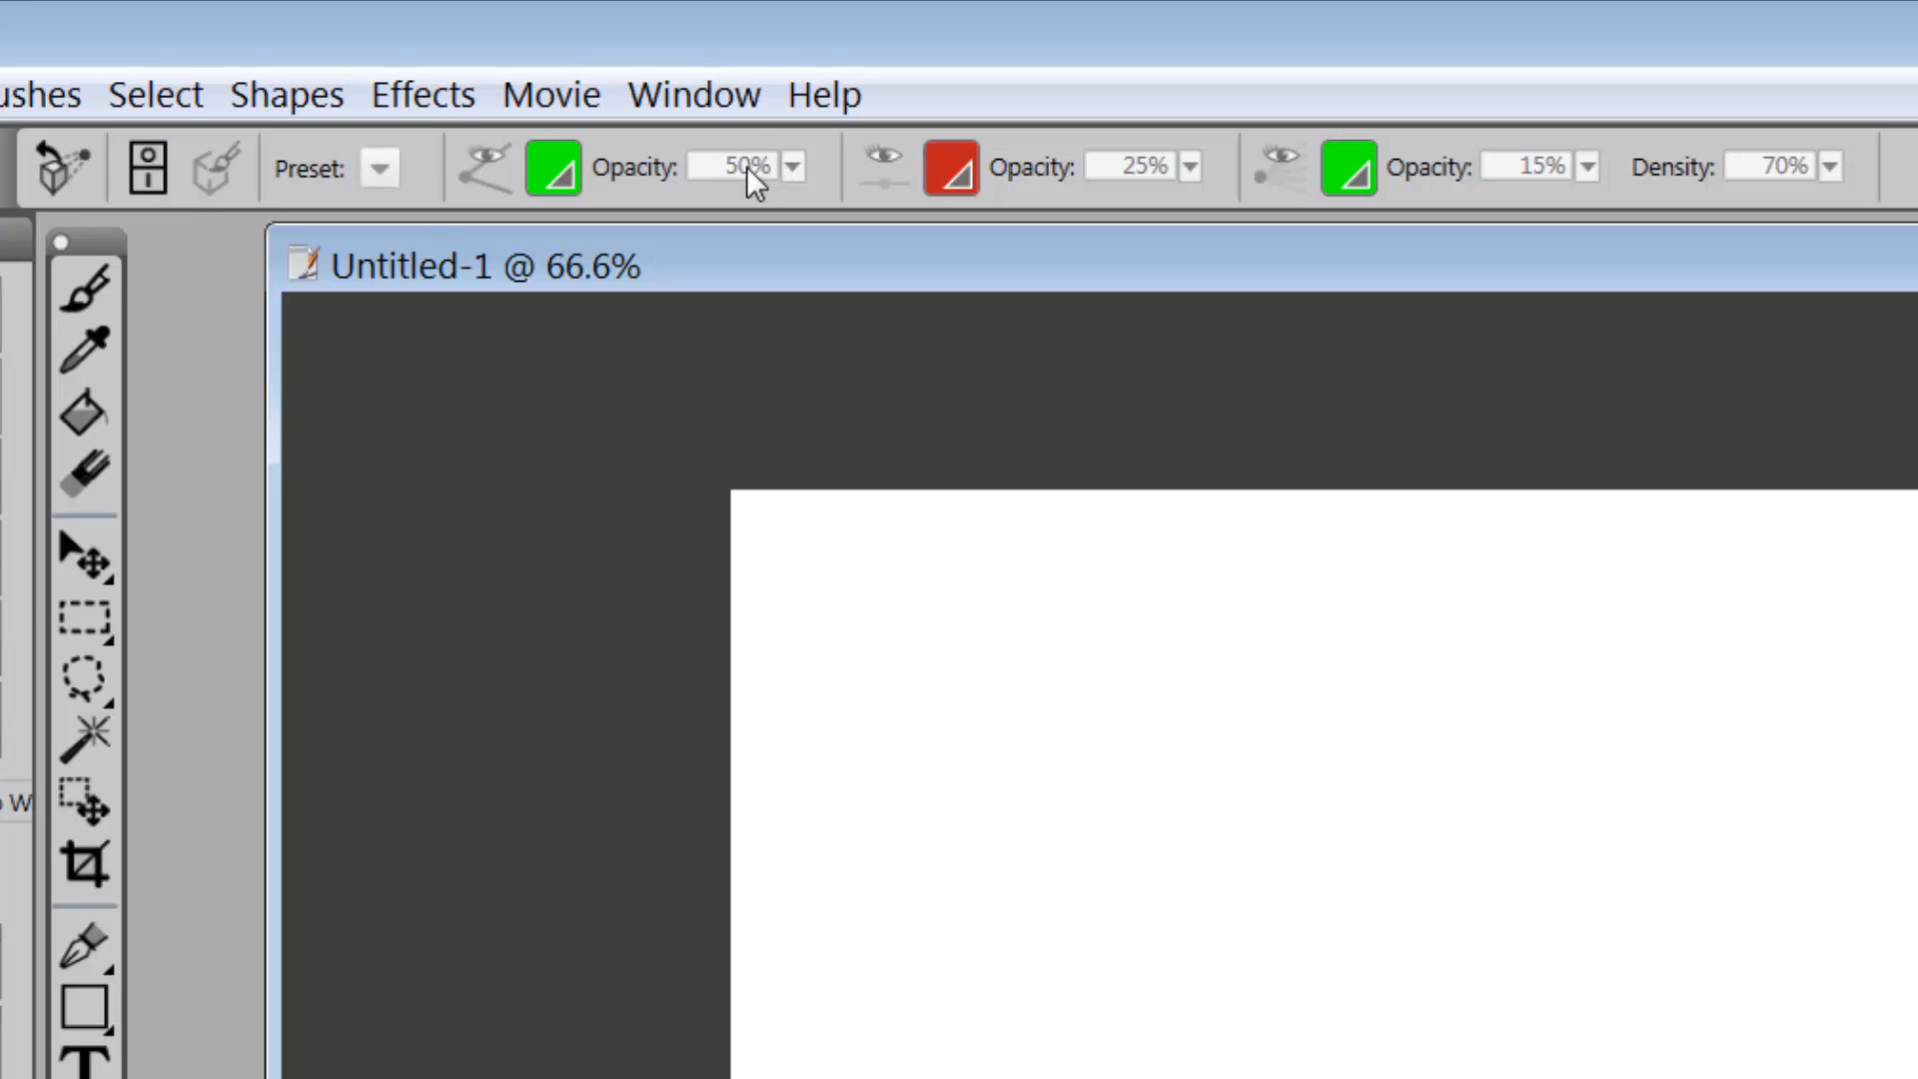
click(142, 164)
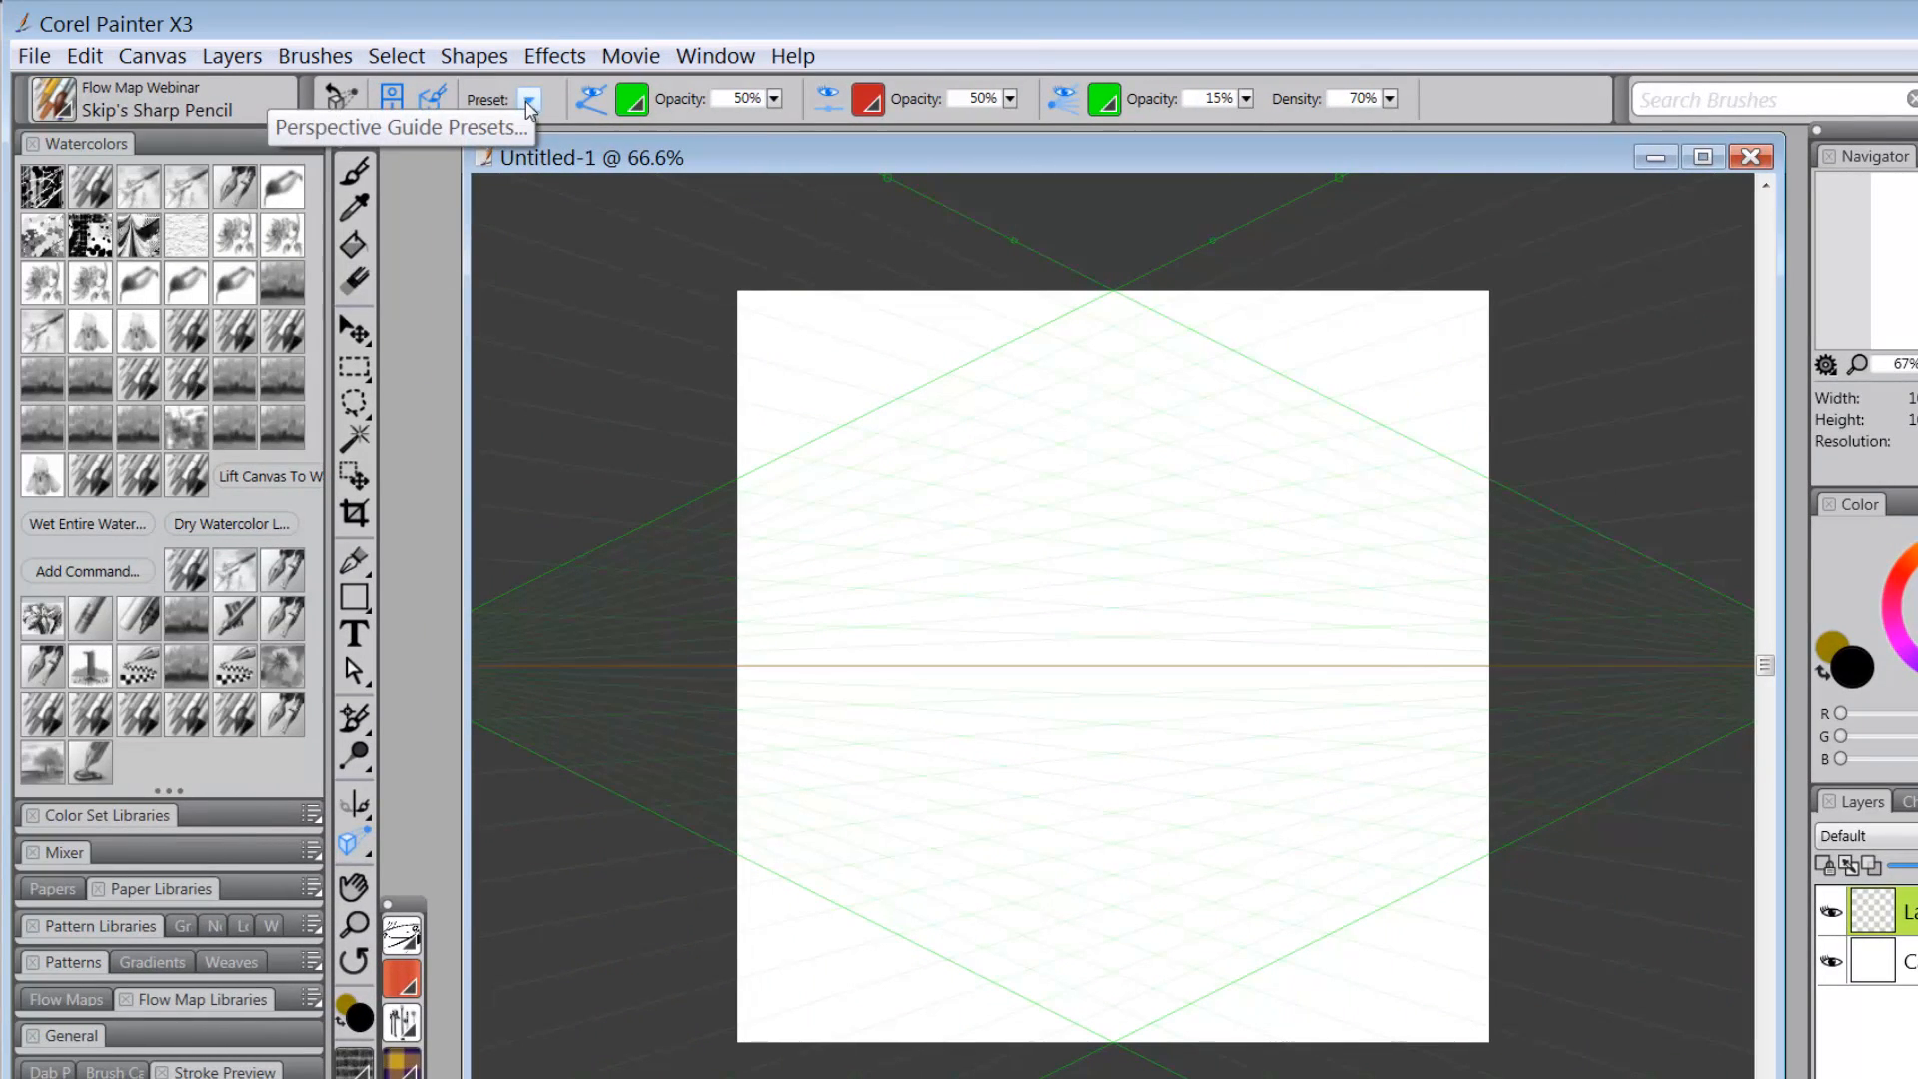
click(528, 102)
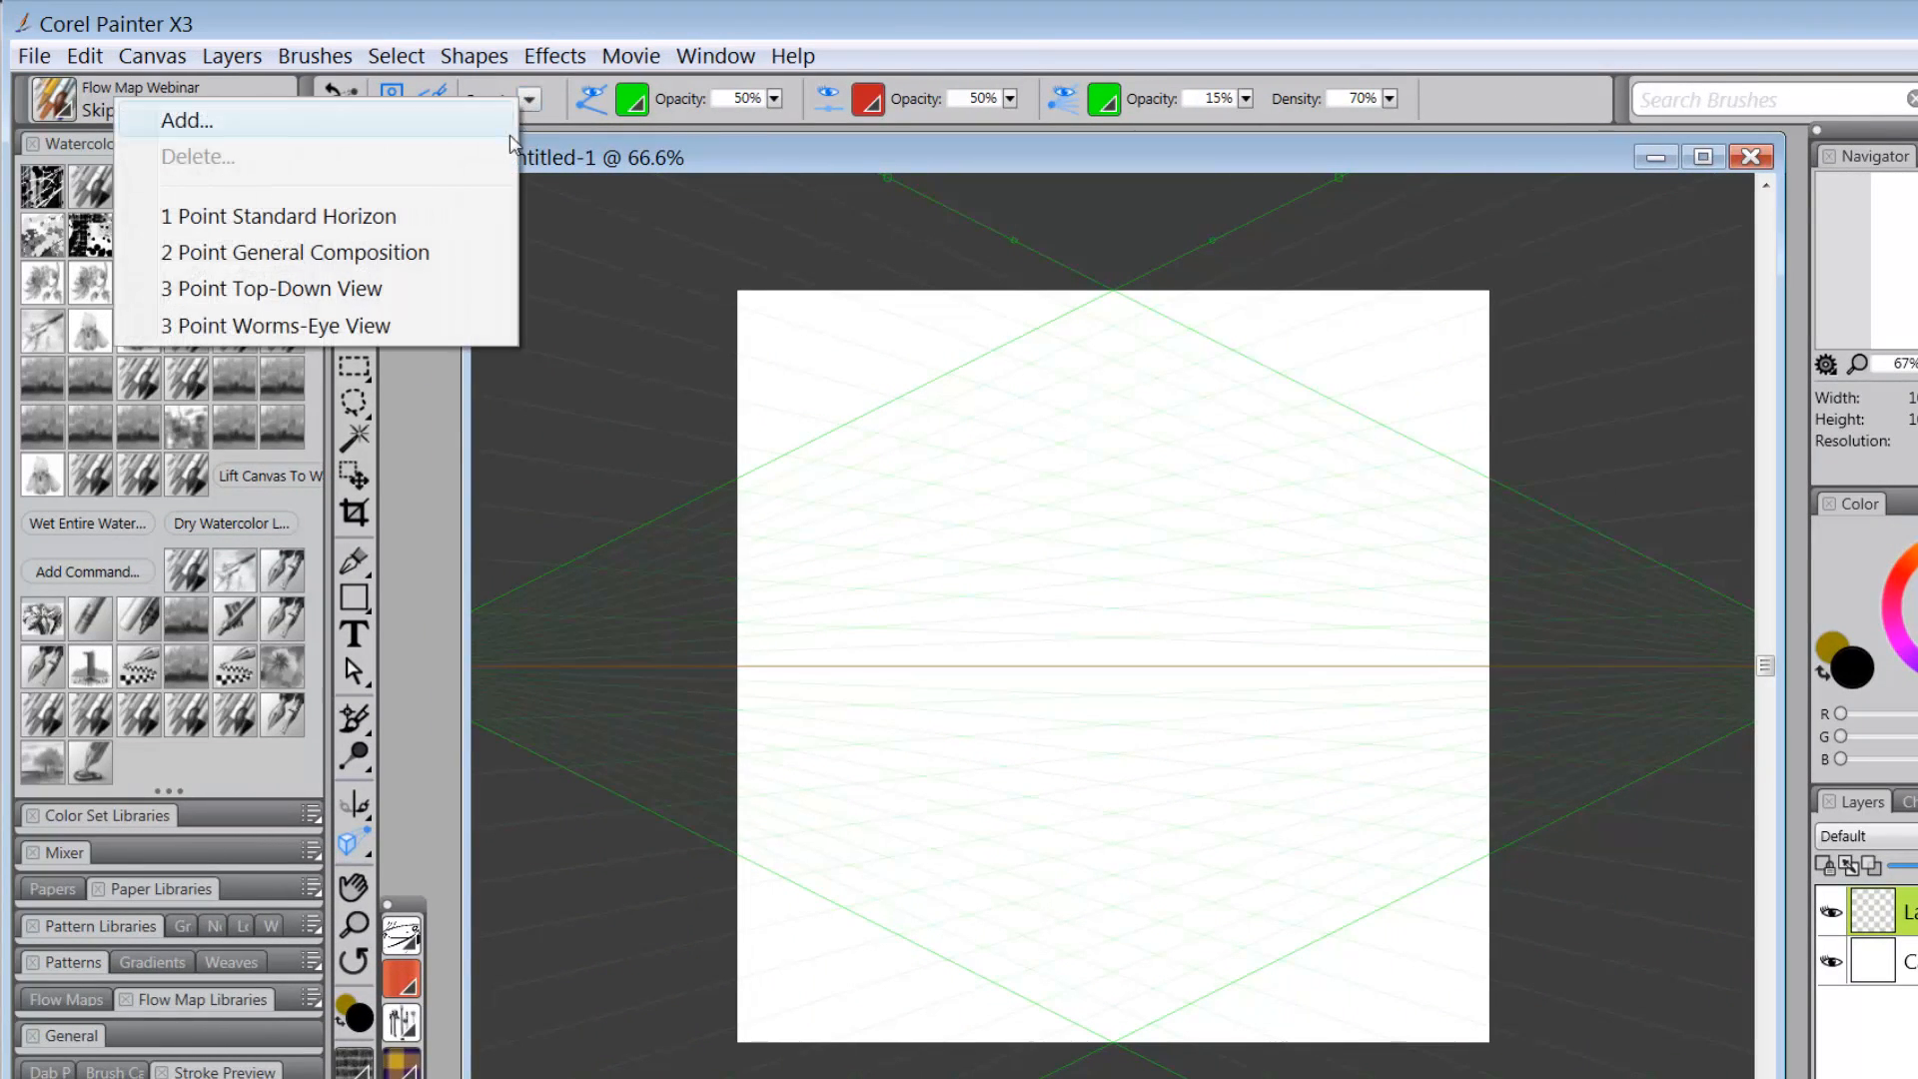
click(429, 218)
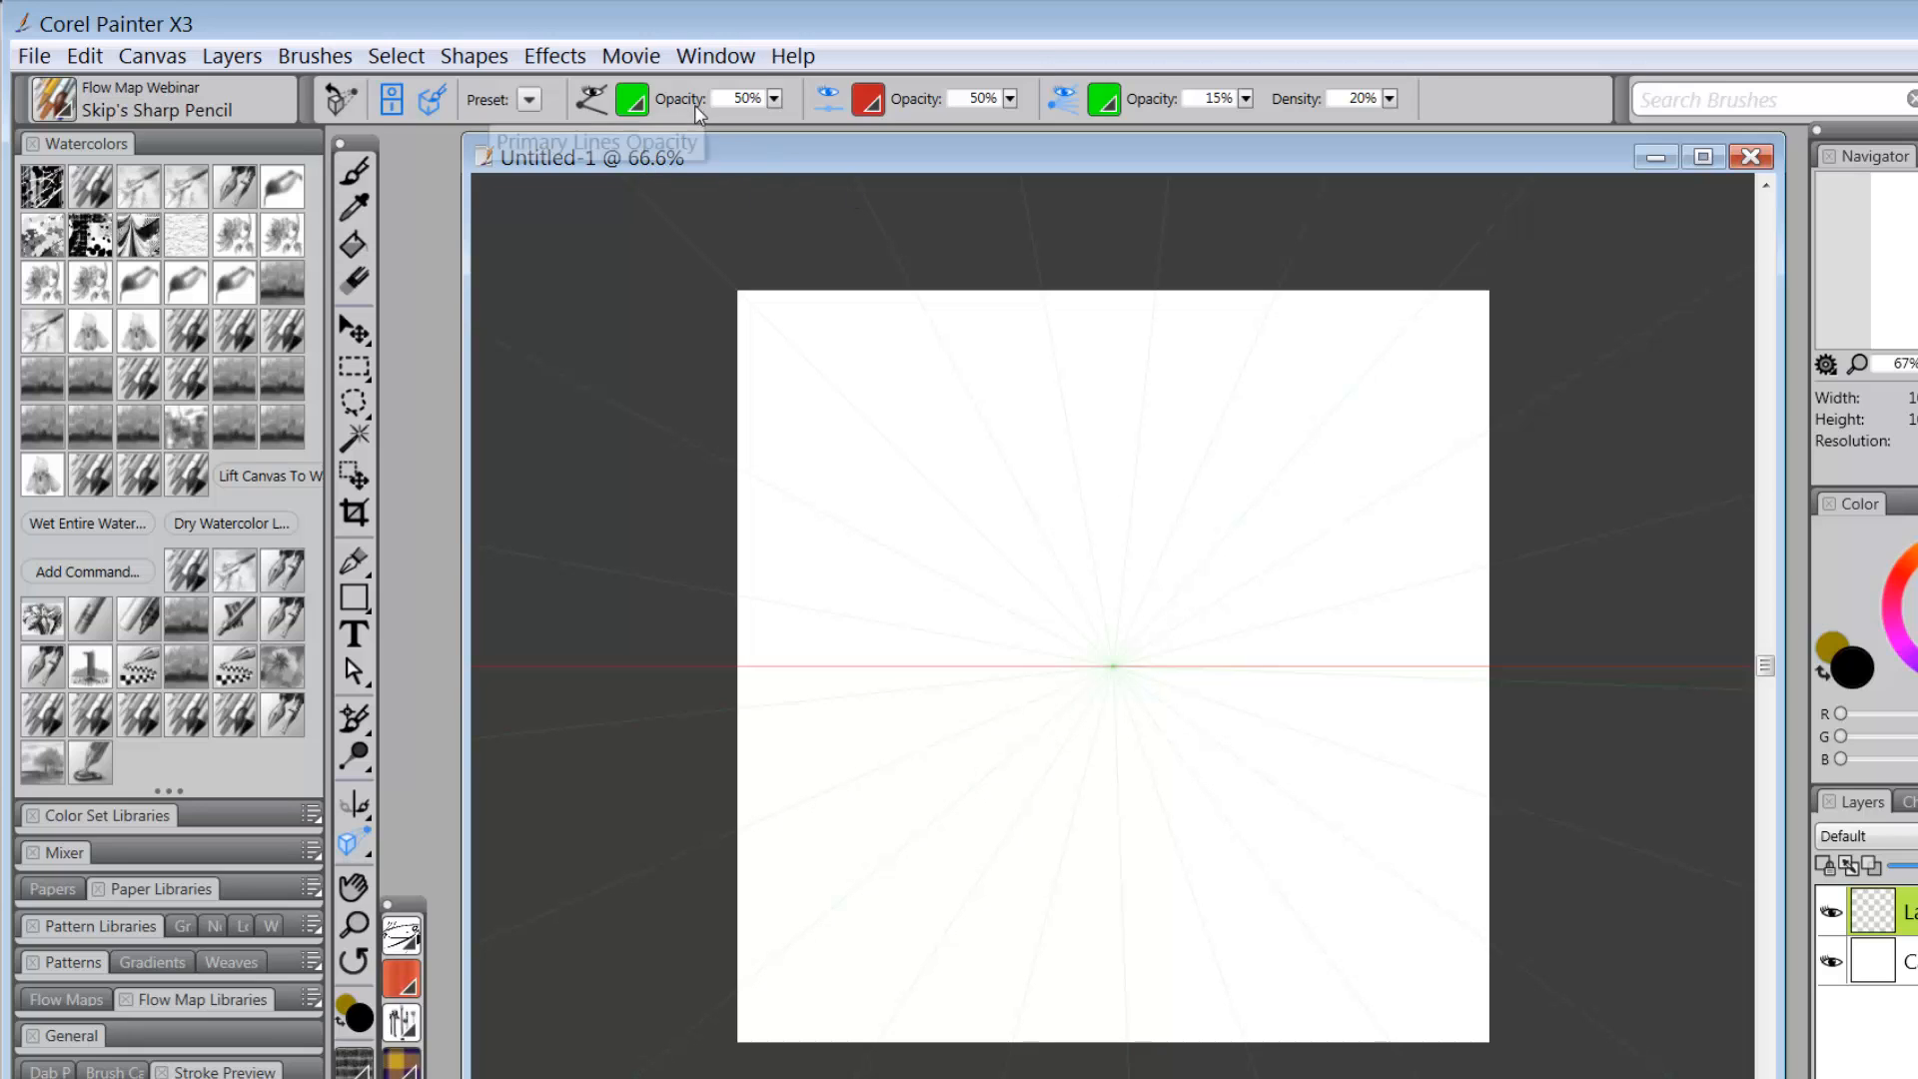
Show the primary lines of the perspective guide, and toggle the horizon line off and back on.
click(588, 108)
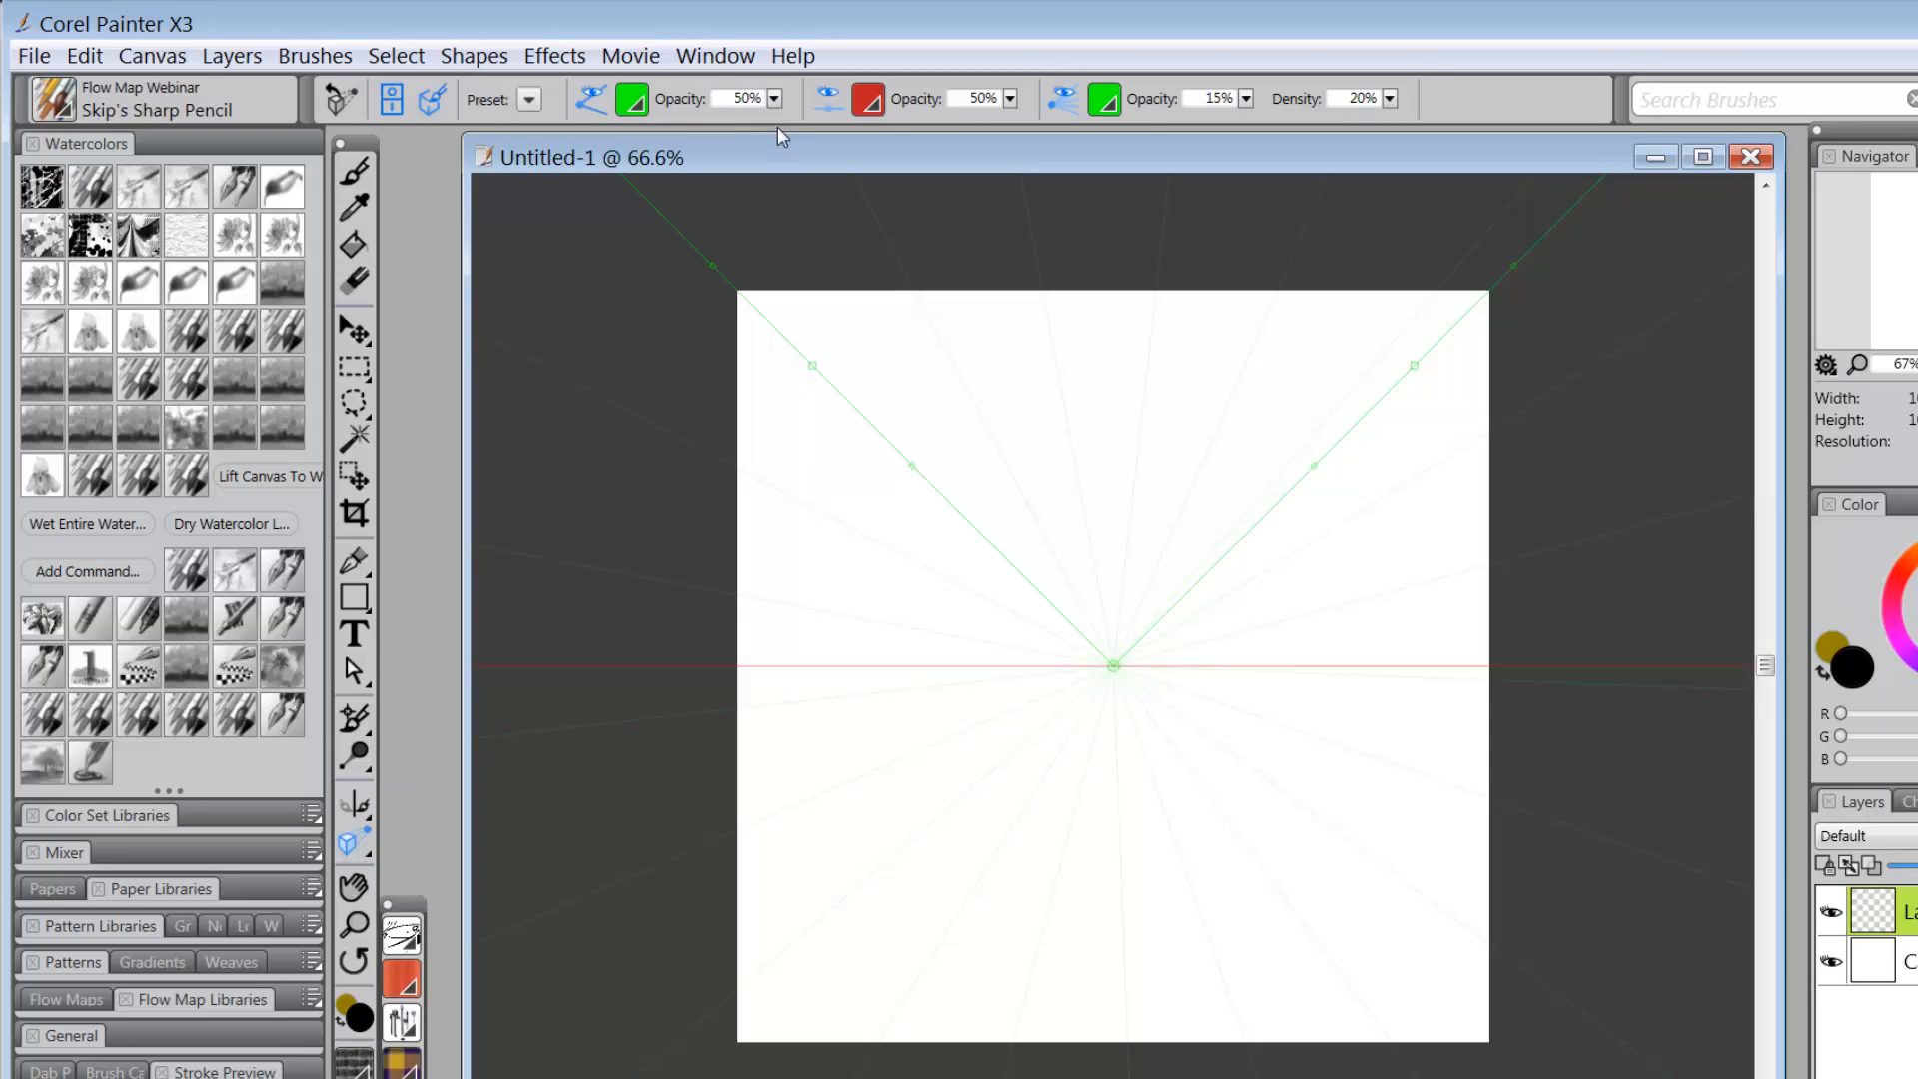
click(829, 102)
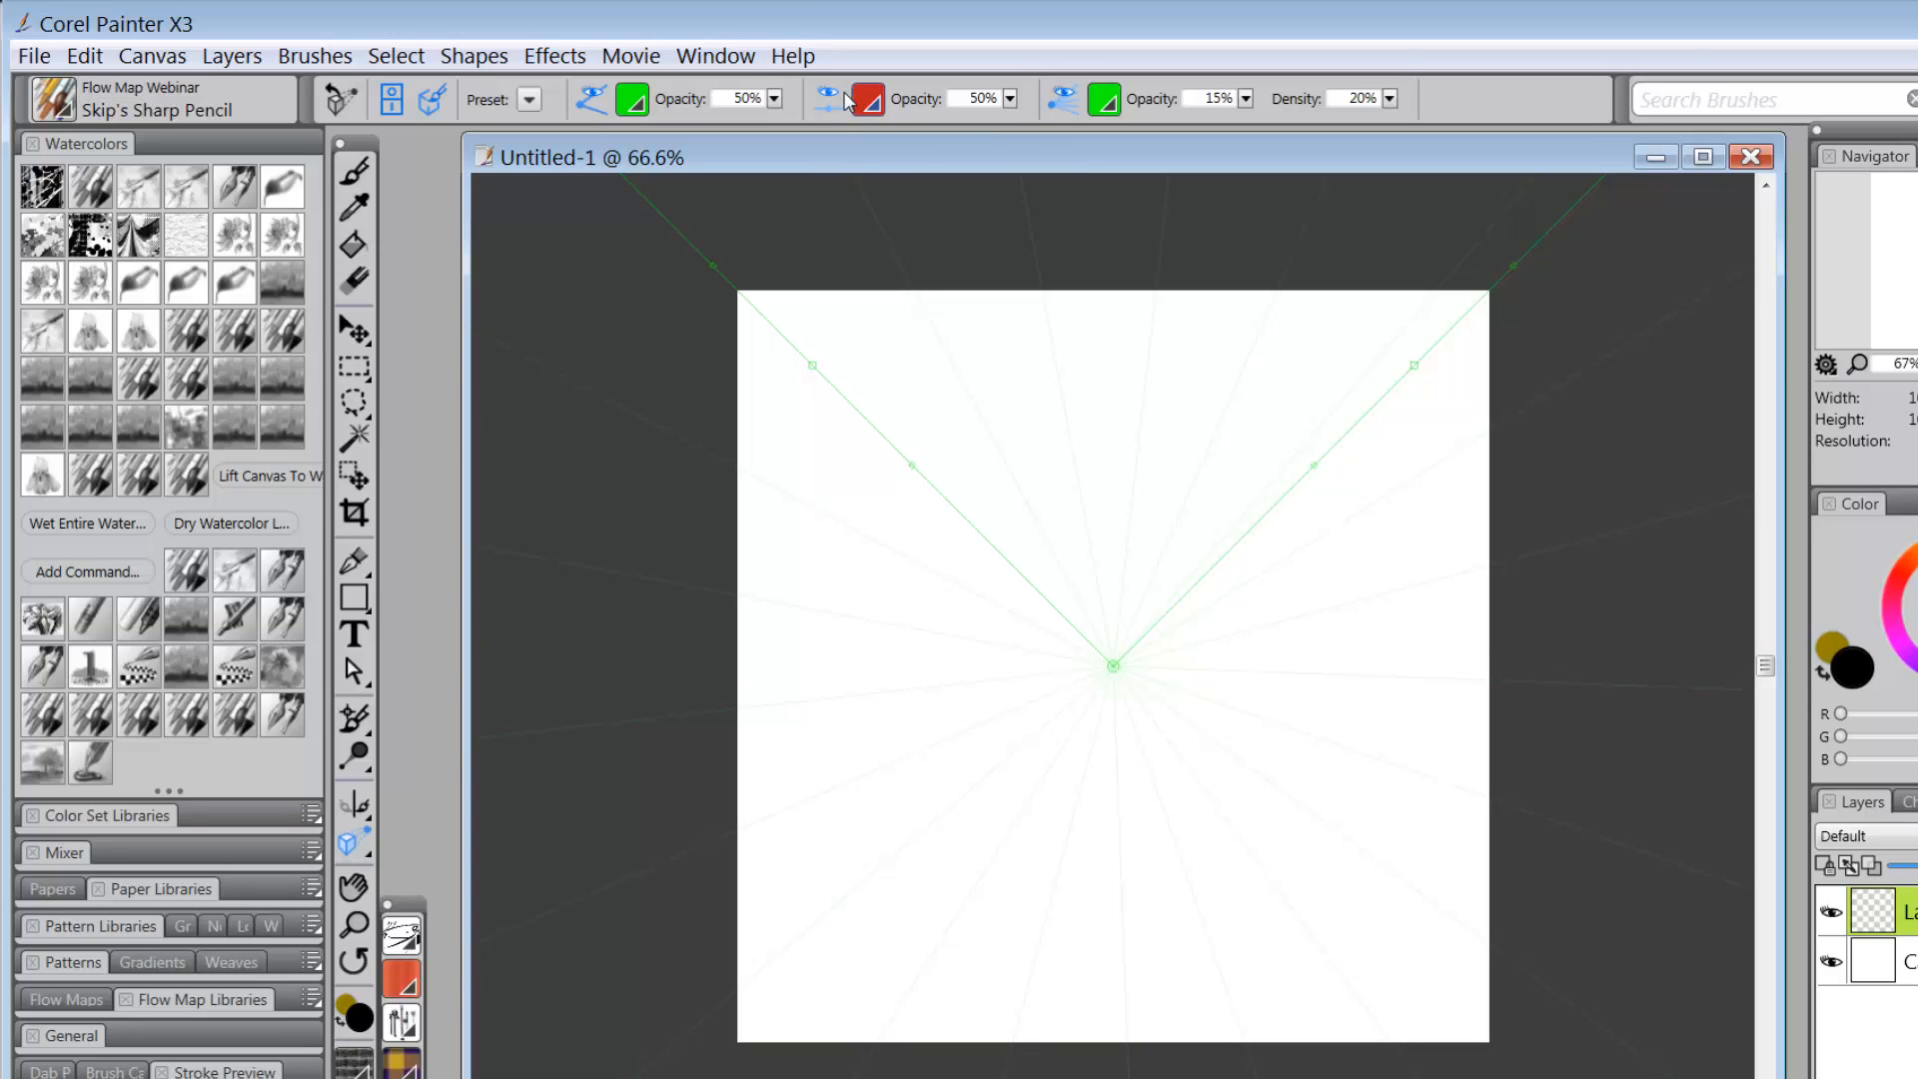
click(830, 101)
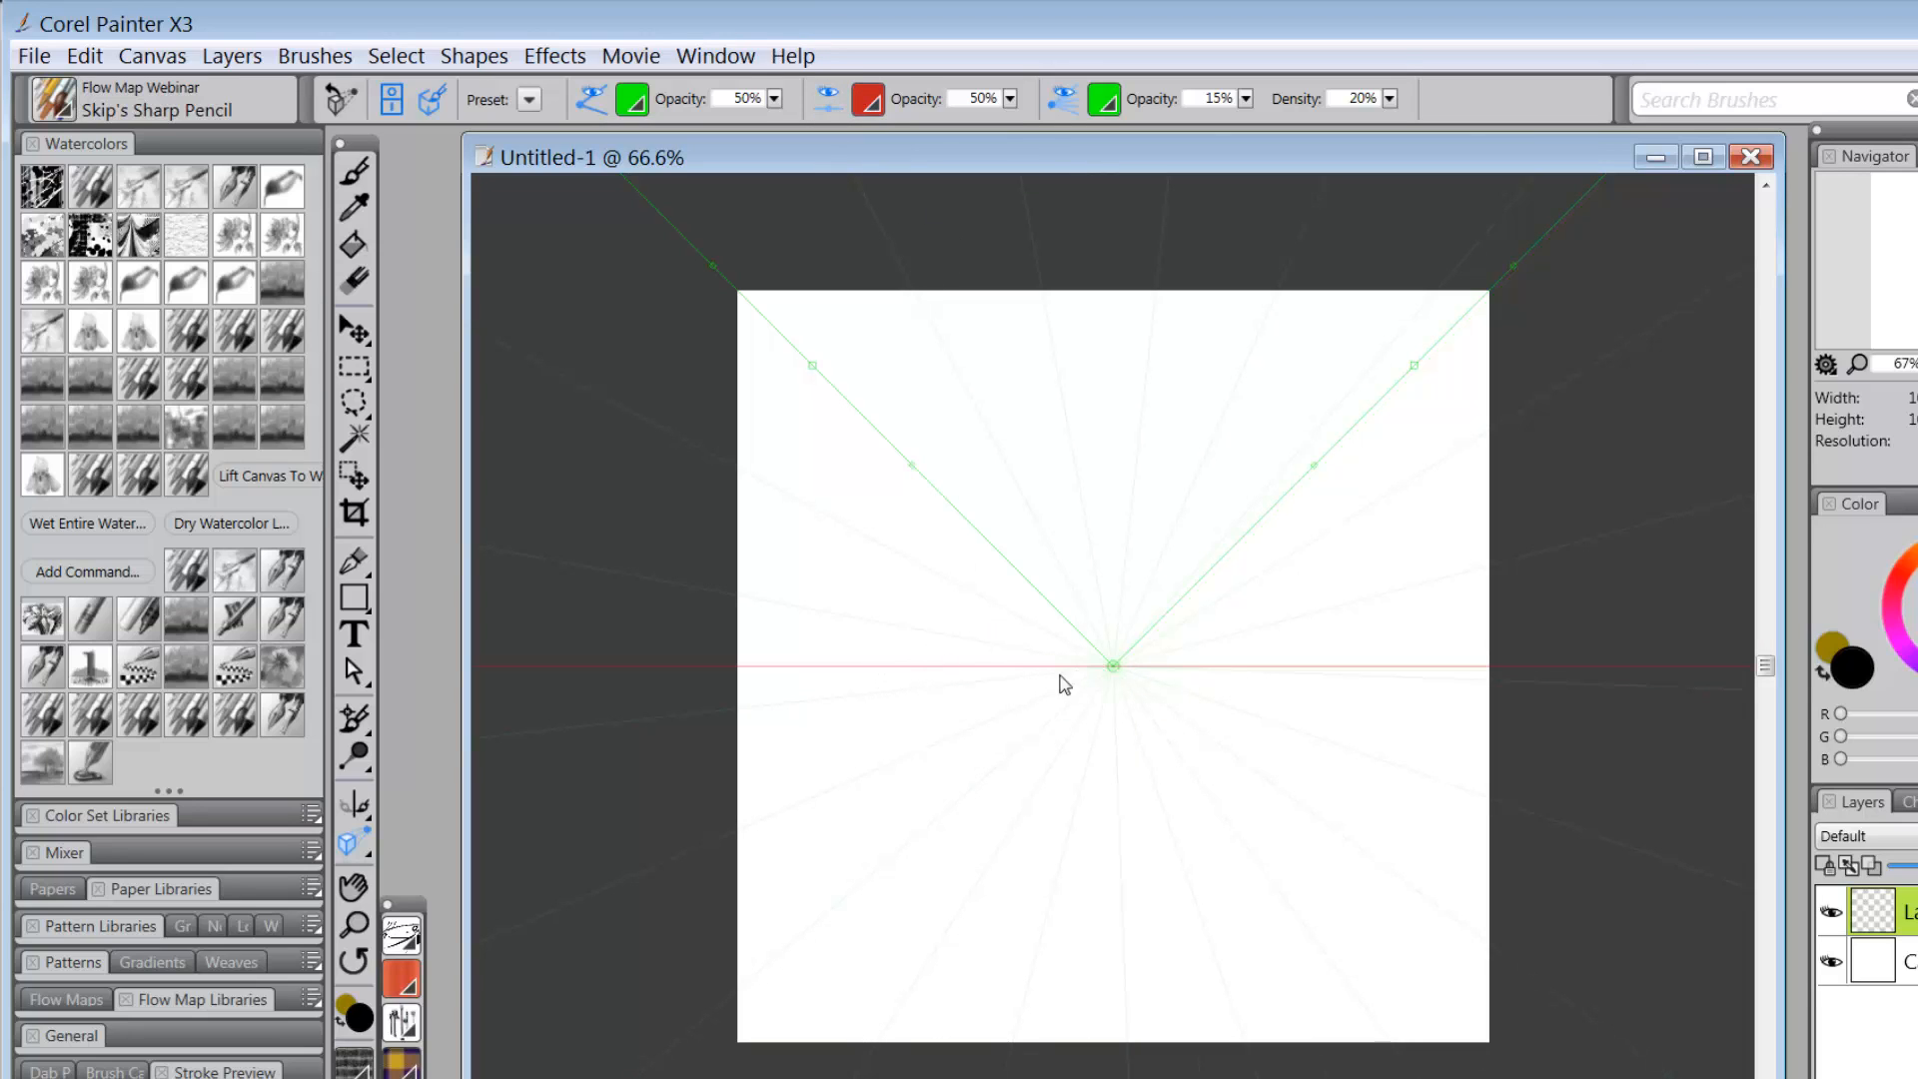
Change the color of the perspective grid lines to purple.
click(1107, 103)
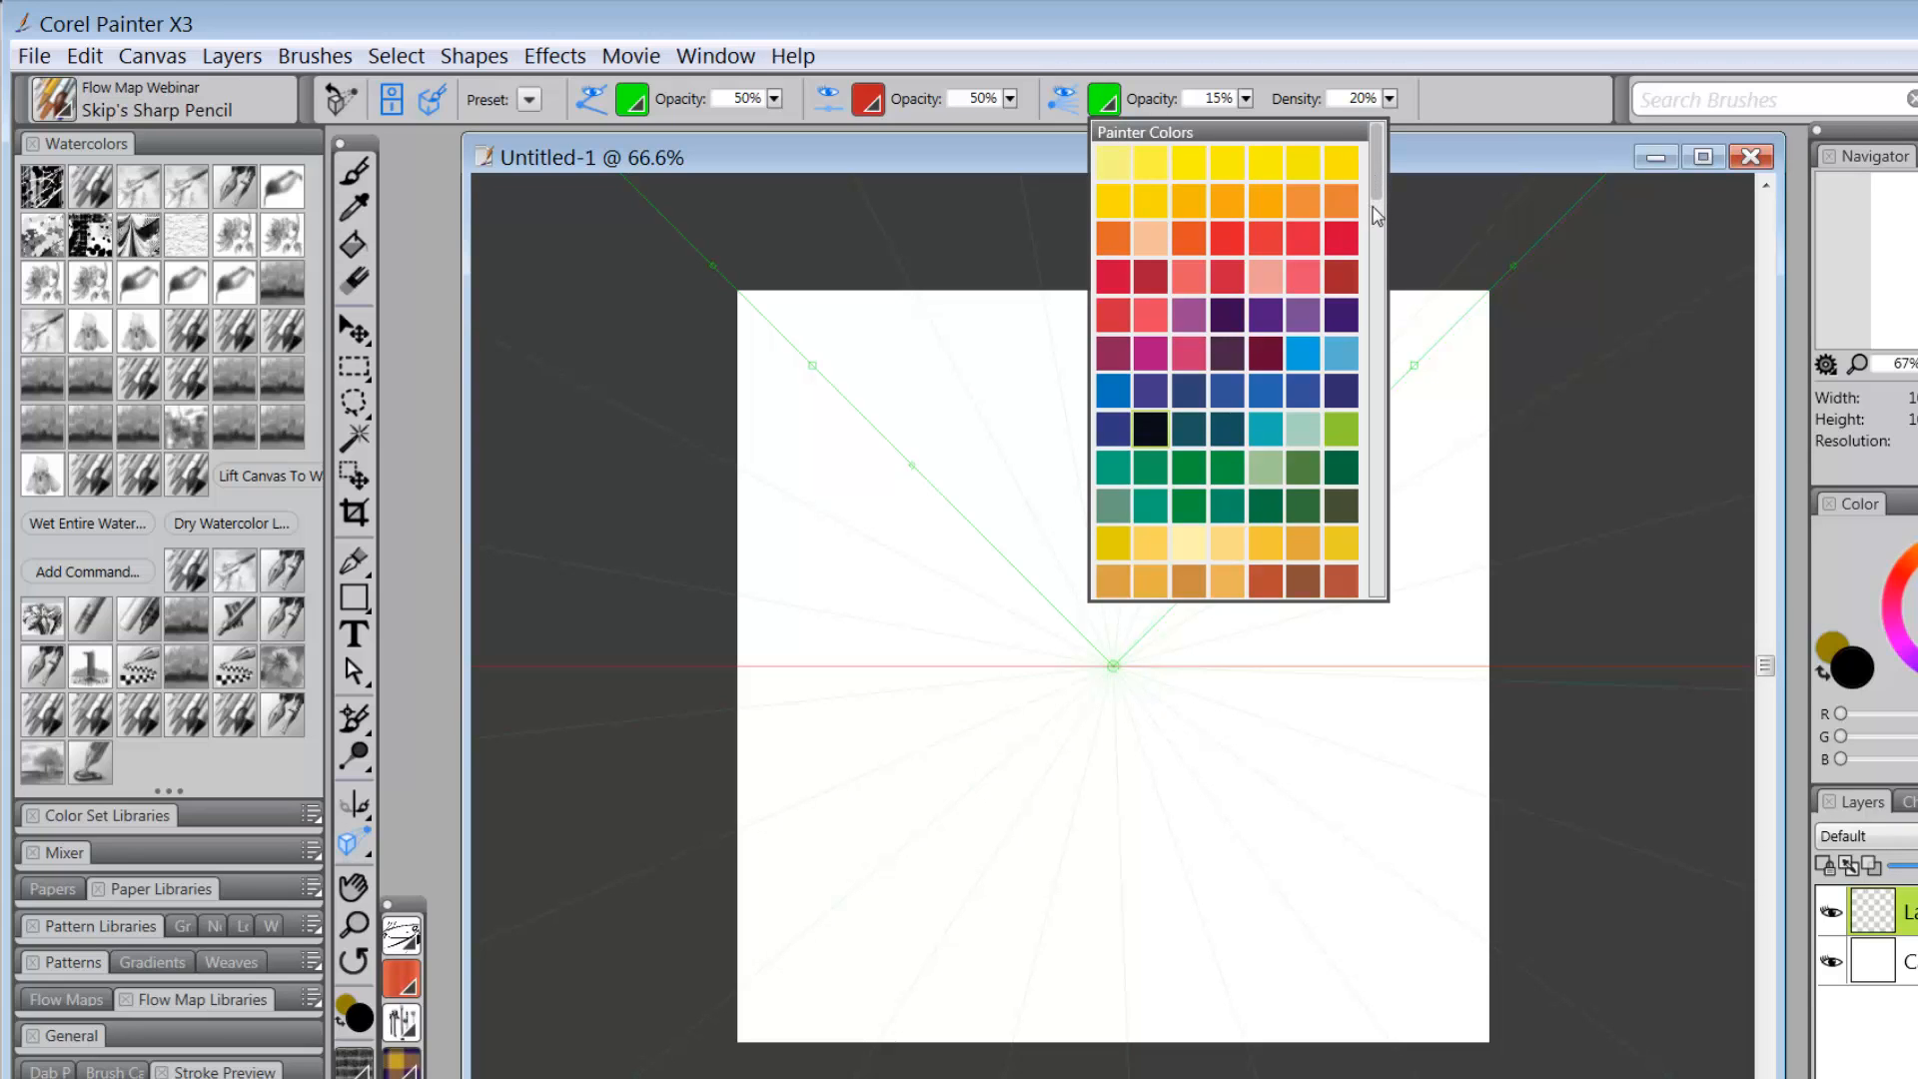
mouse_move(1377, 192)
mouse_down()
mouse_move(1396, 249)
mouse_move(1388, 232)
mouse_up()
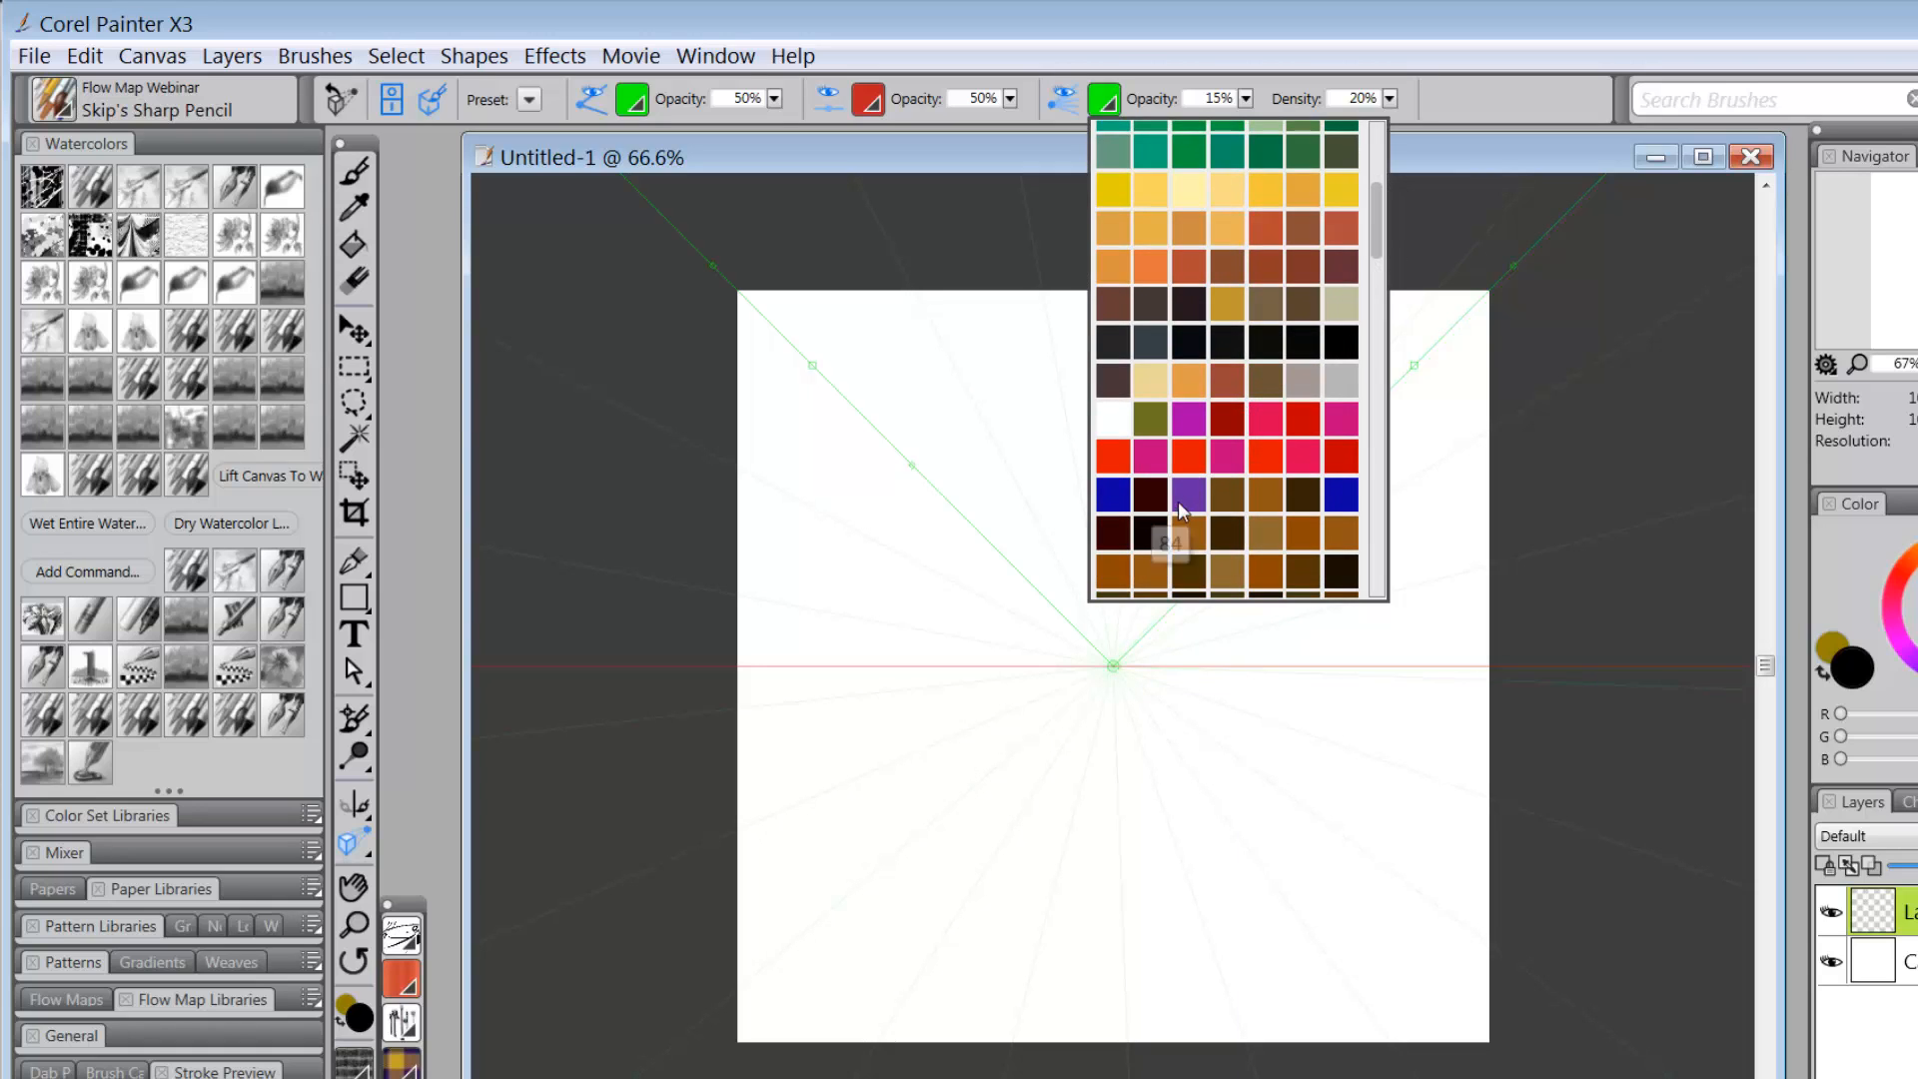
click(1188, 418)
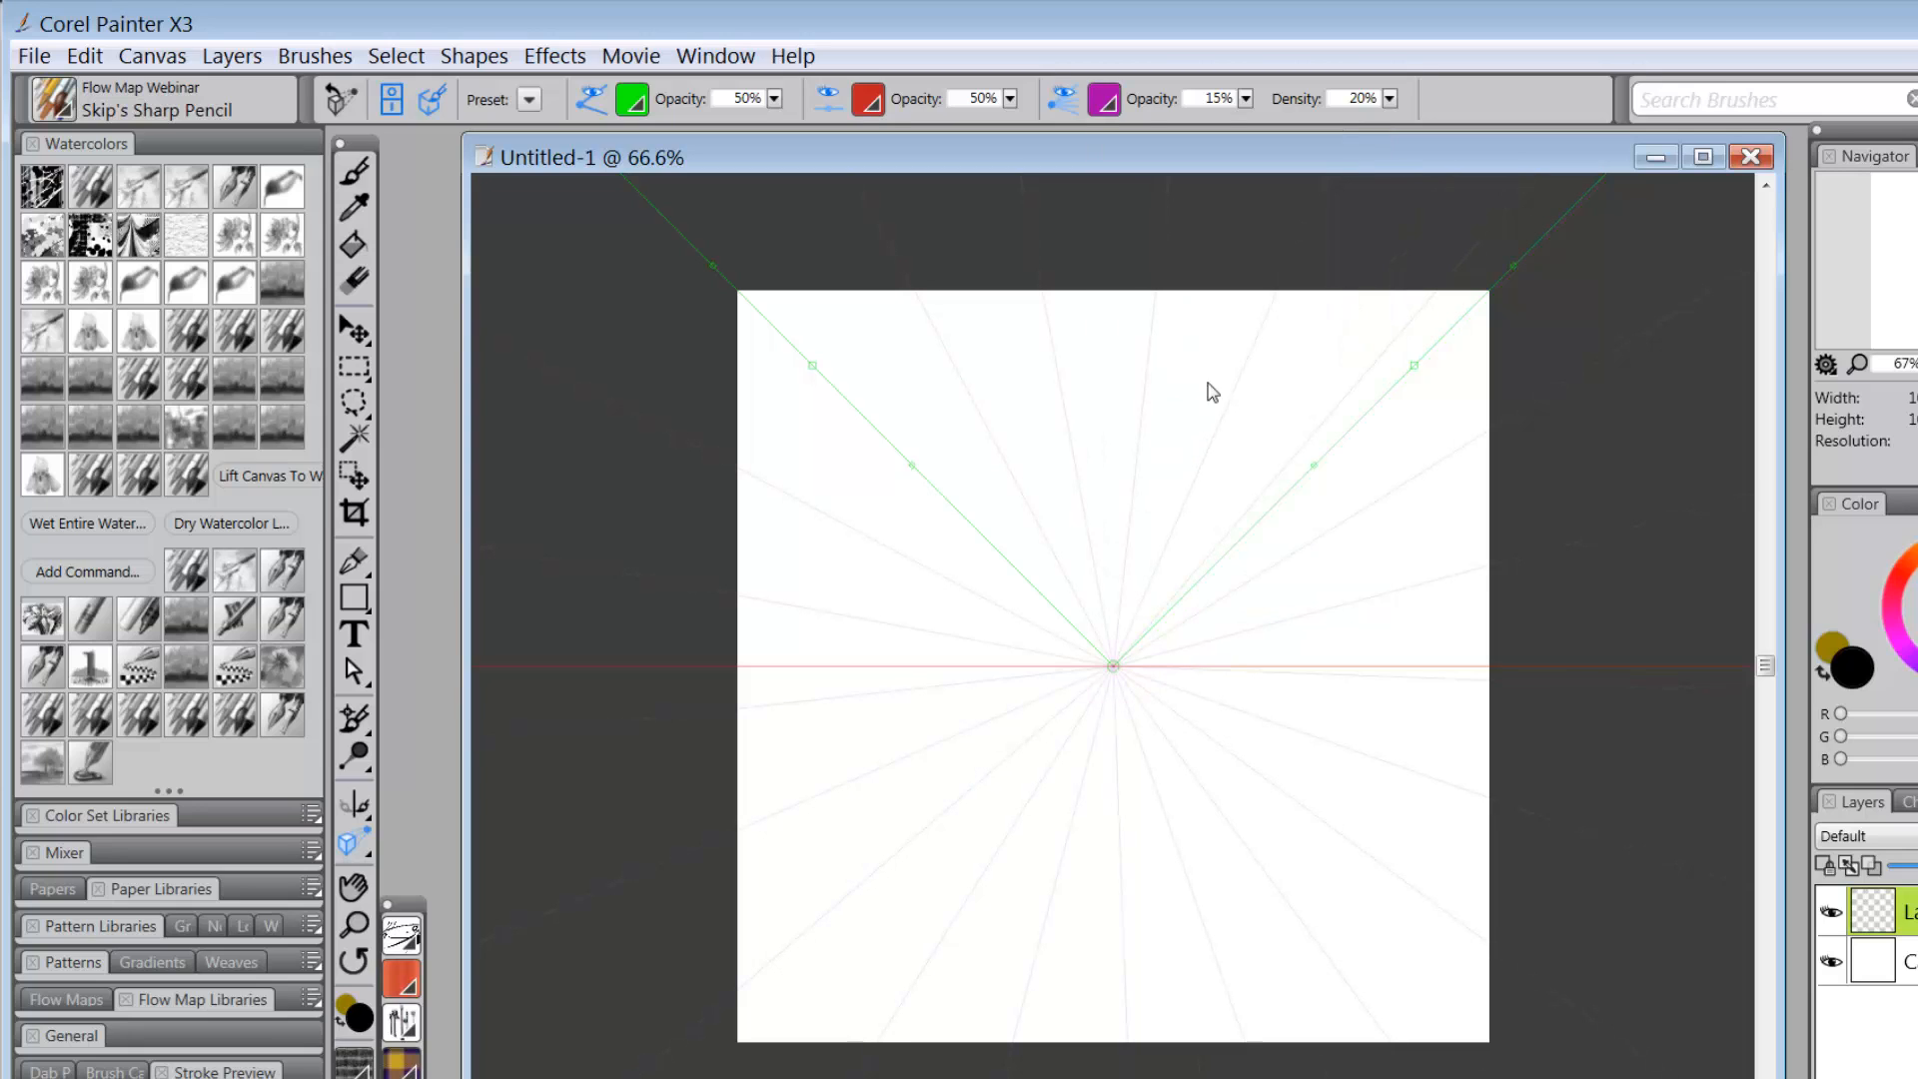
Set the perspective grid lines' opacity to 52% and their density to 45%.
click(1246, 98)
drag(897, 119, 1001, 119)
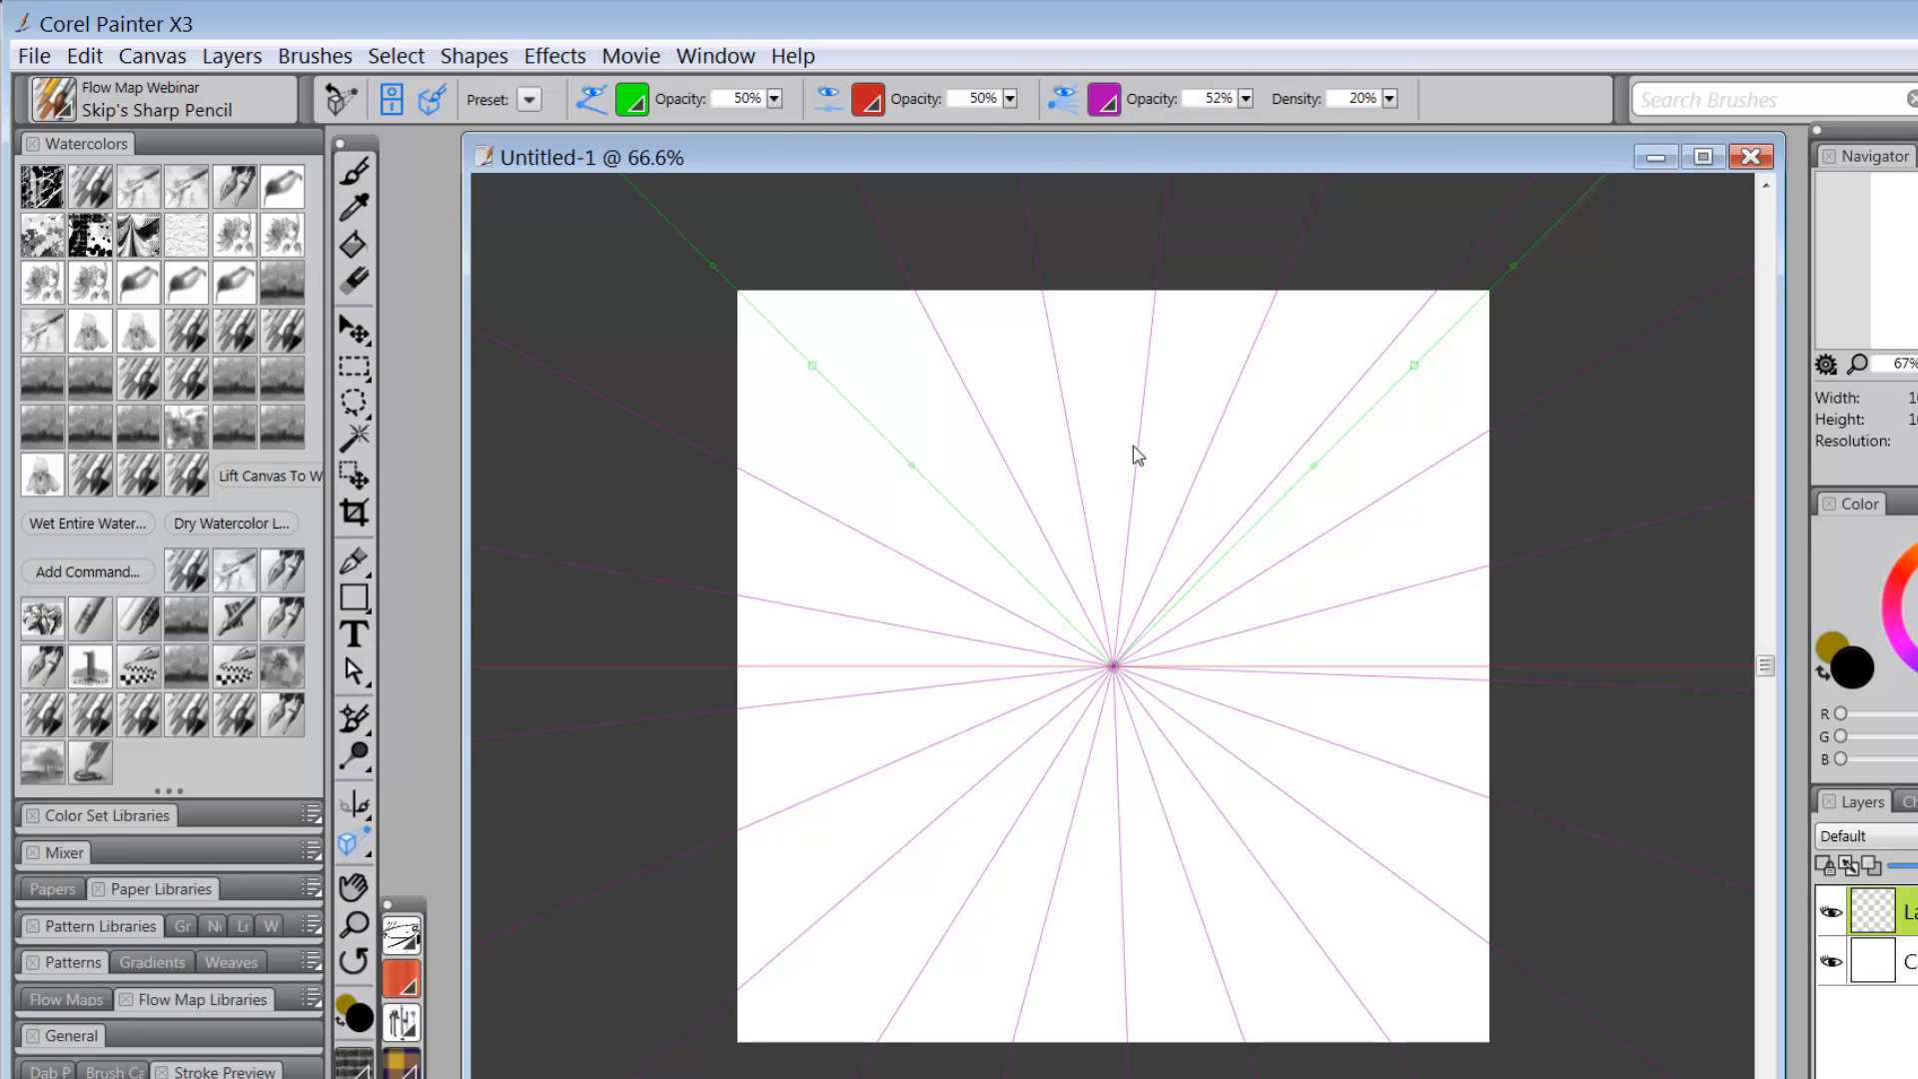
click(1389, 98)
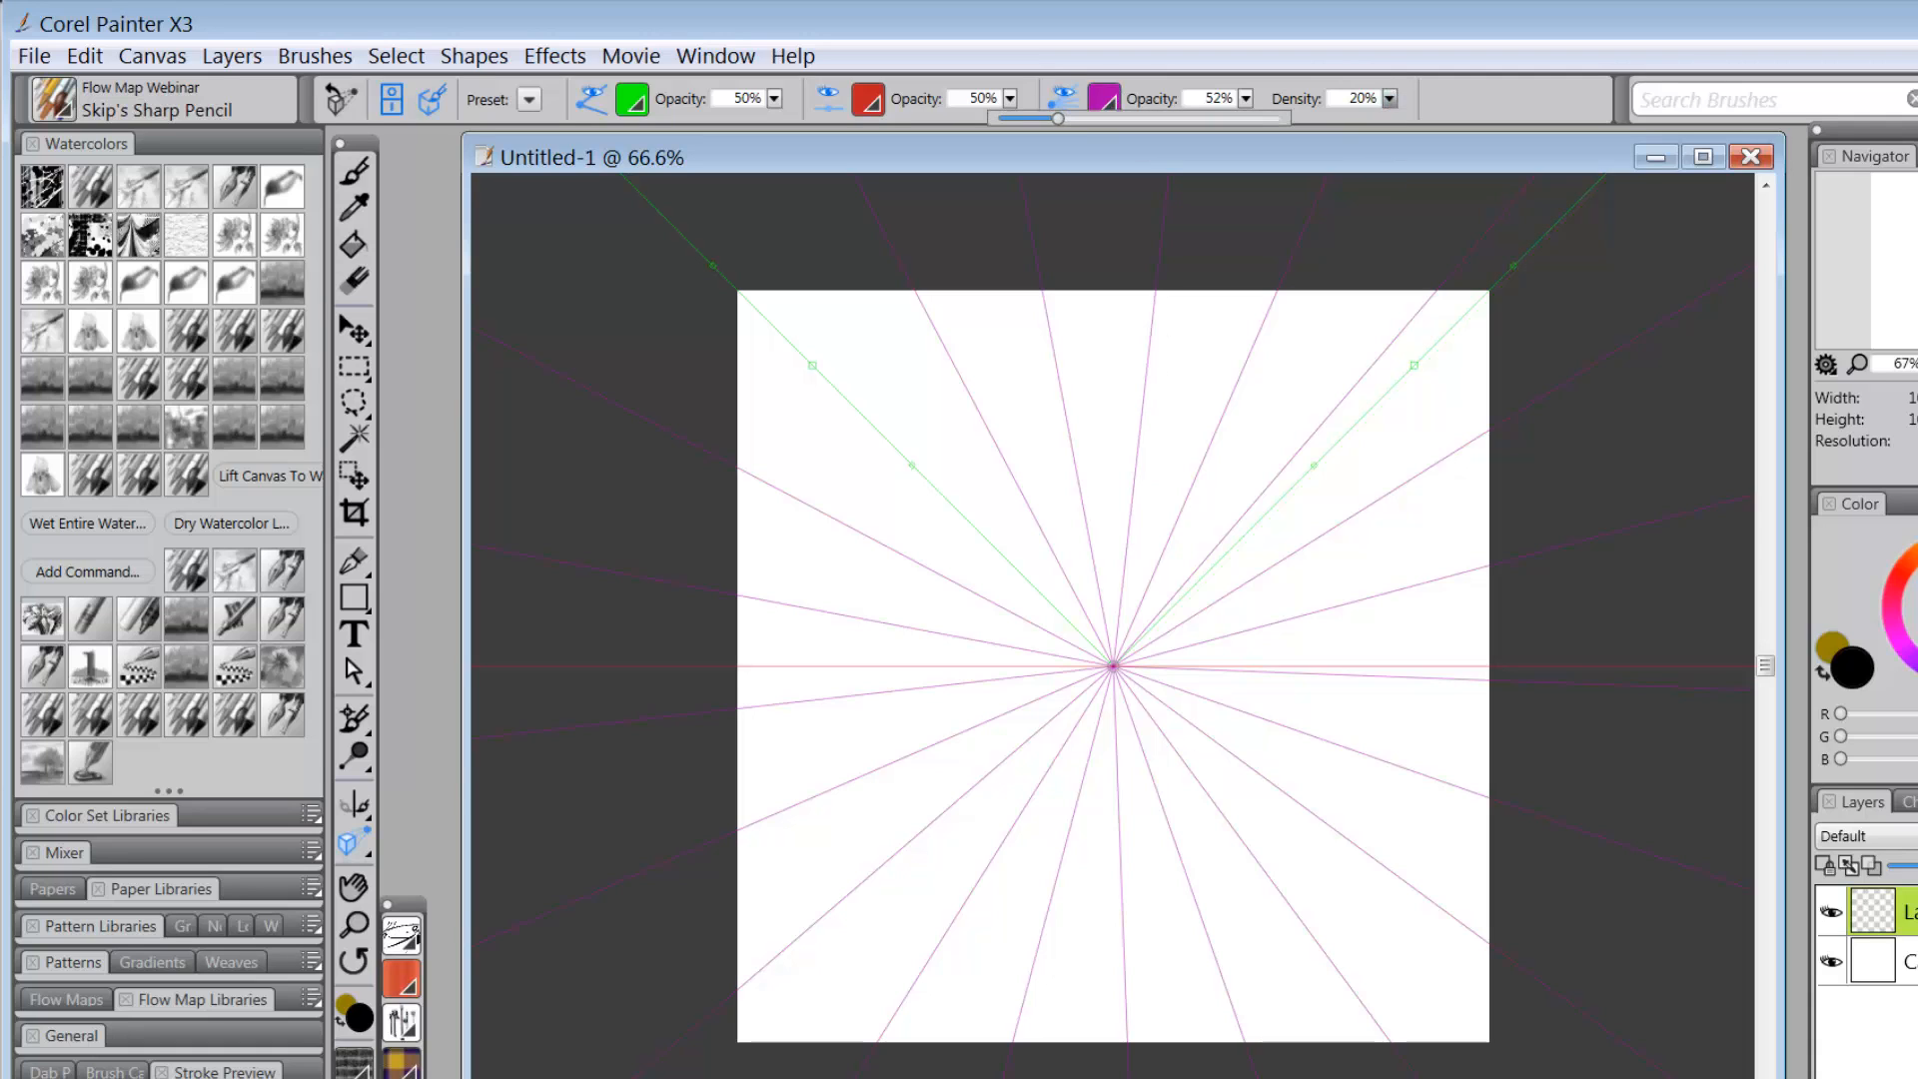
drag(1074, 118, 1123, 117)
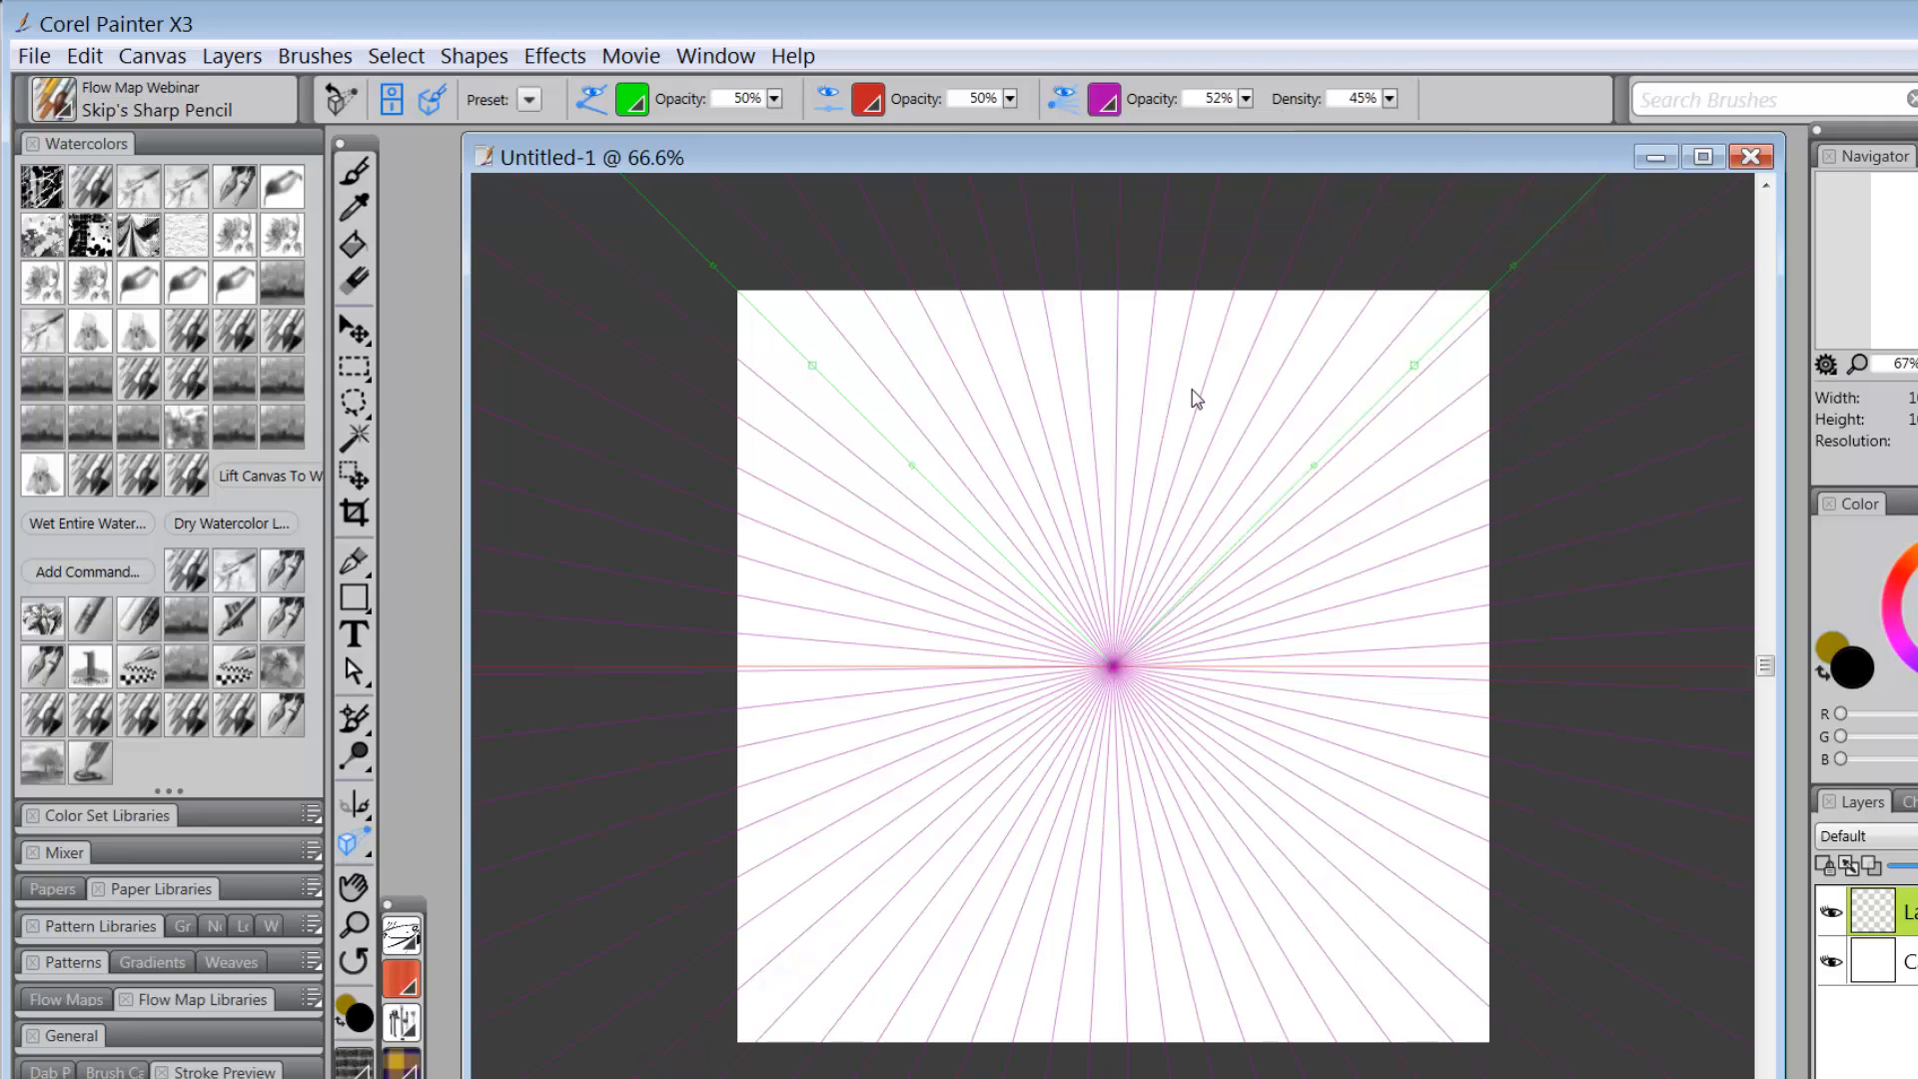
With the brush, sketch a tall box in one-point perspective on the left half of the canvas, its side receding toward the vanishing point.
click(361, 167)
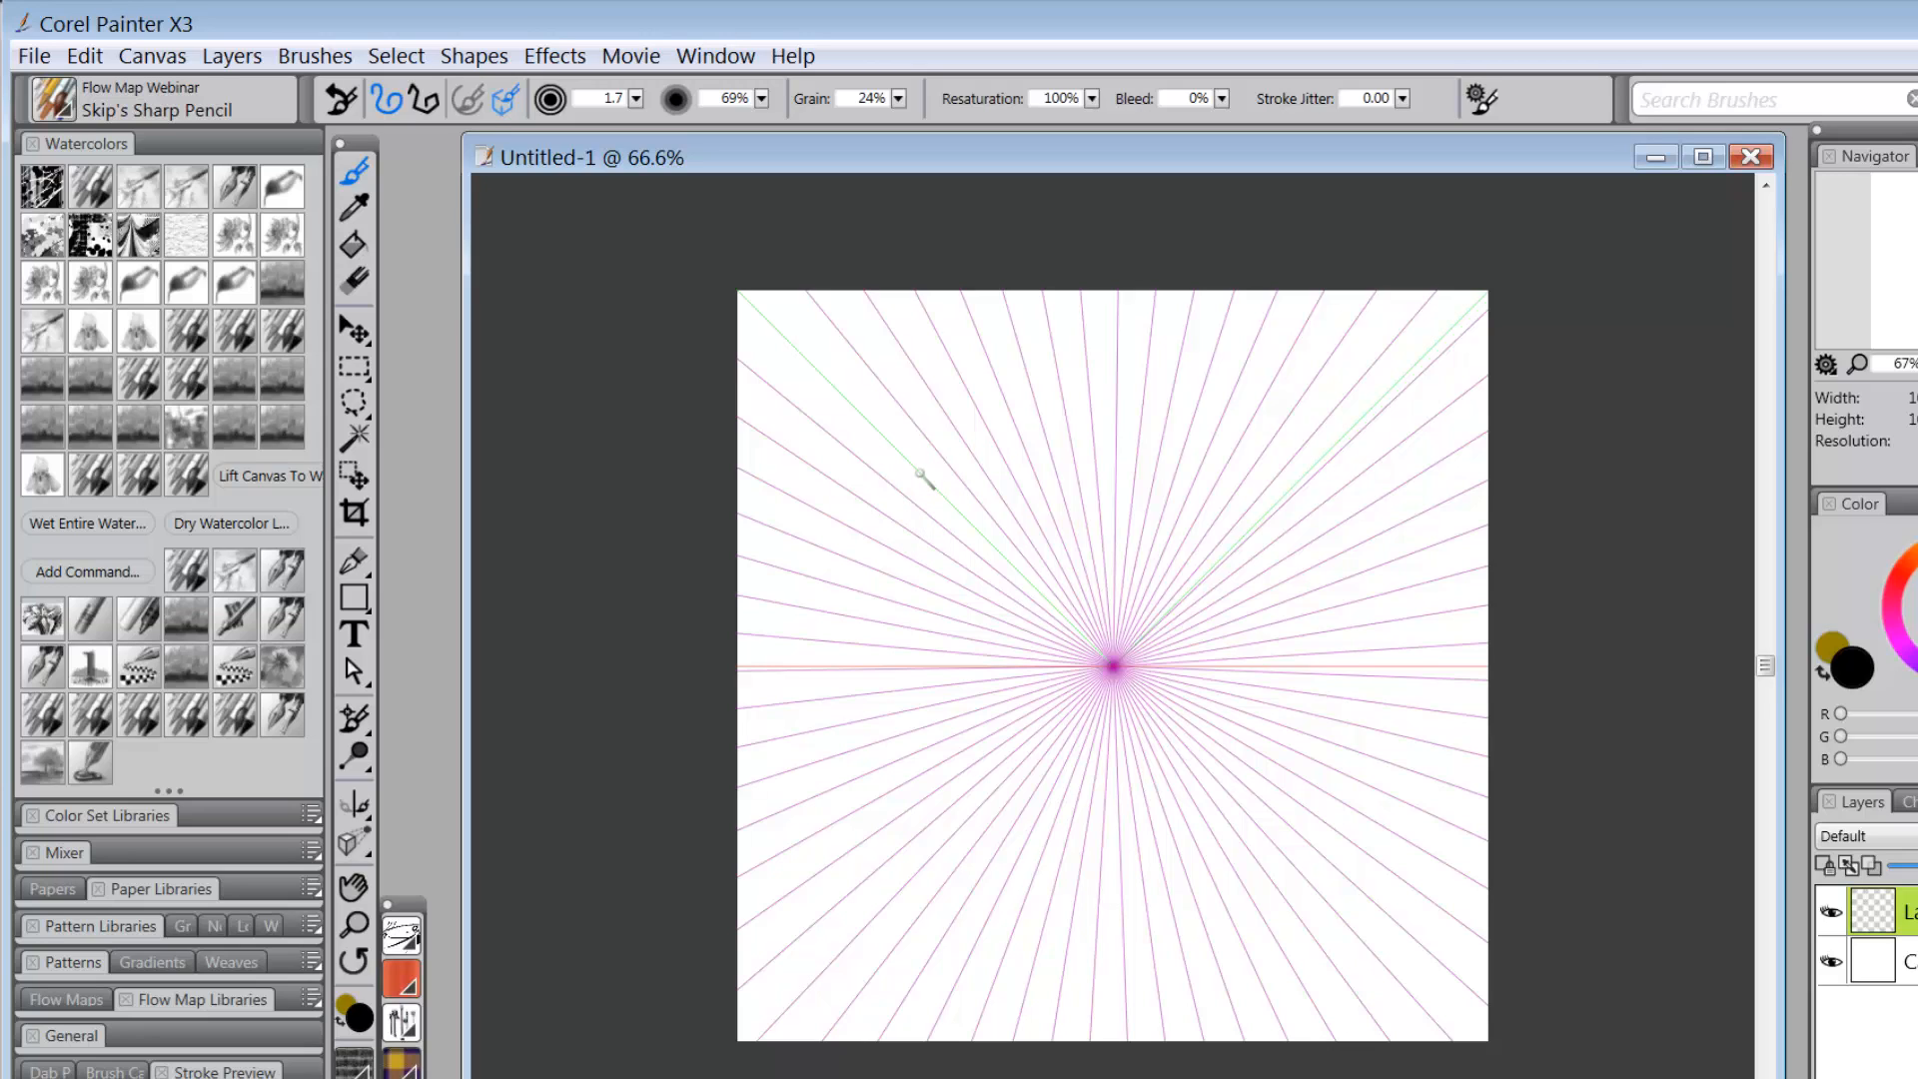
drag(922, 475, 922, 775)
mouse_move(925, 478)
mouse_down()
mouse_move(966, 518)
mouse_move(980, 761)
mouse_move(947, 788)
mouse_move(969, 767)
mouse_up()
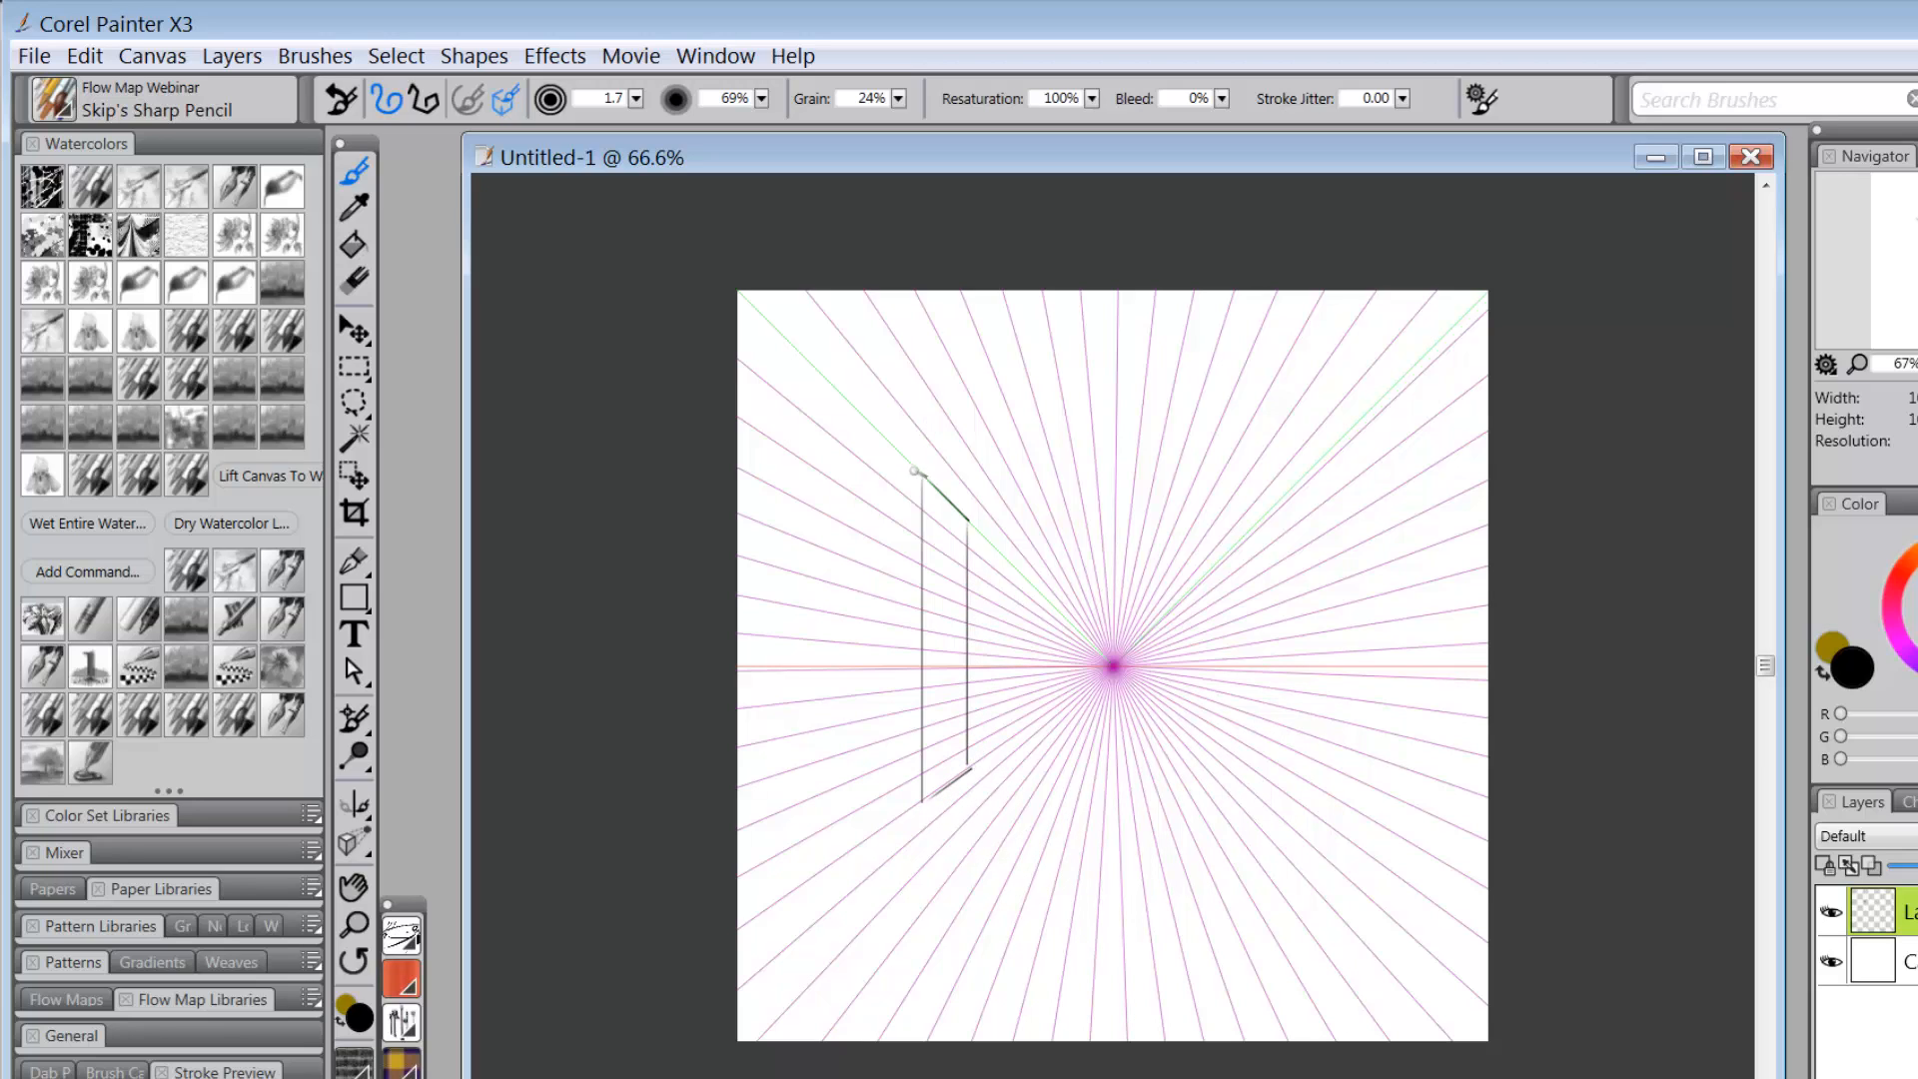
mouse_move(922, 476)
mouse_down()
mouse_move(857, 477)
mouse_move(855, 807)
mouse_move(912, 809)
mouse_up()
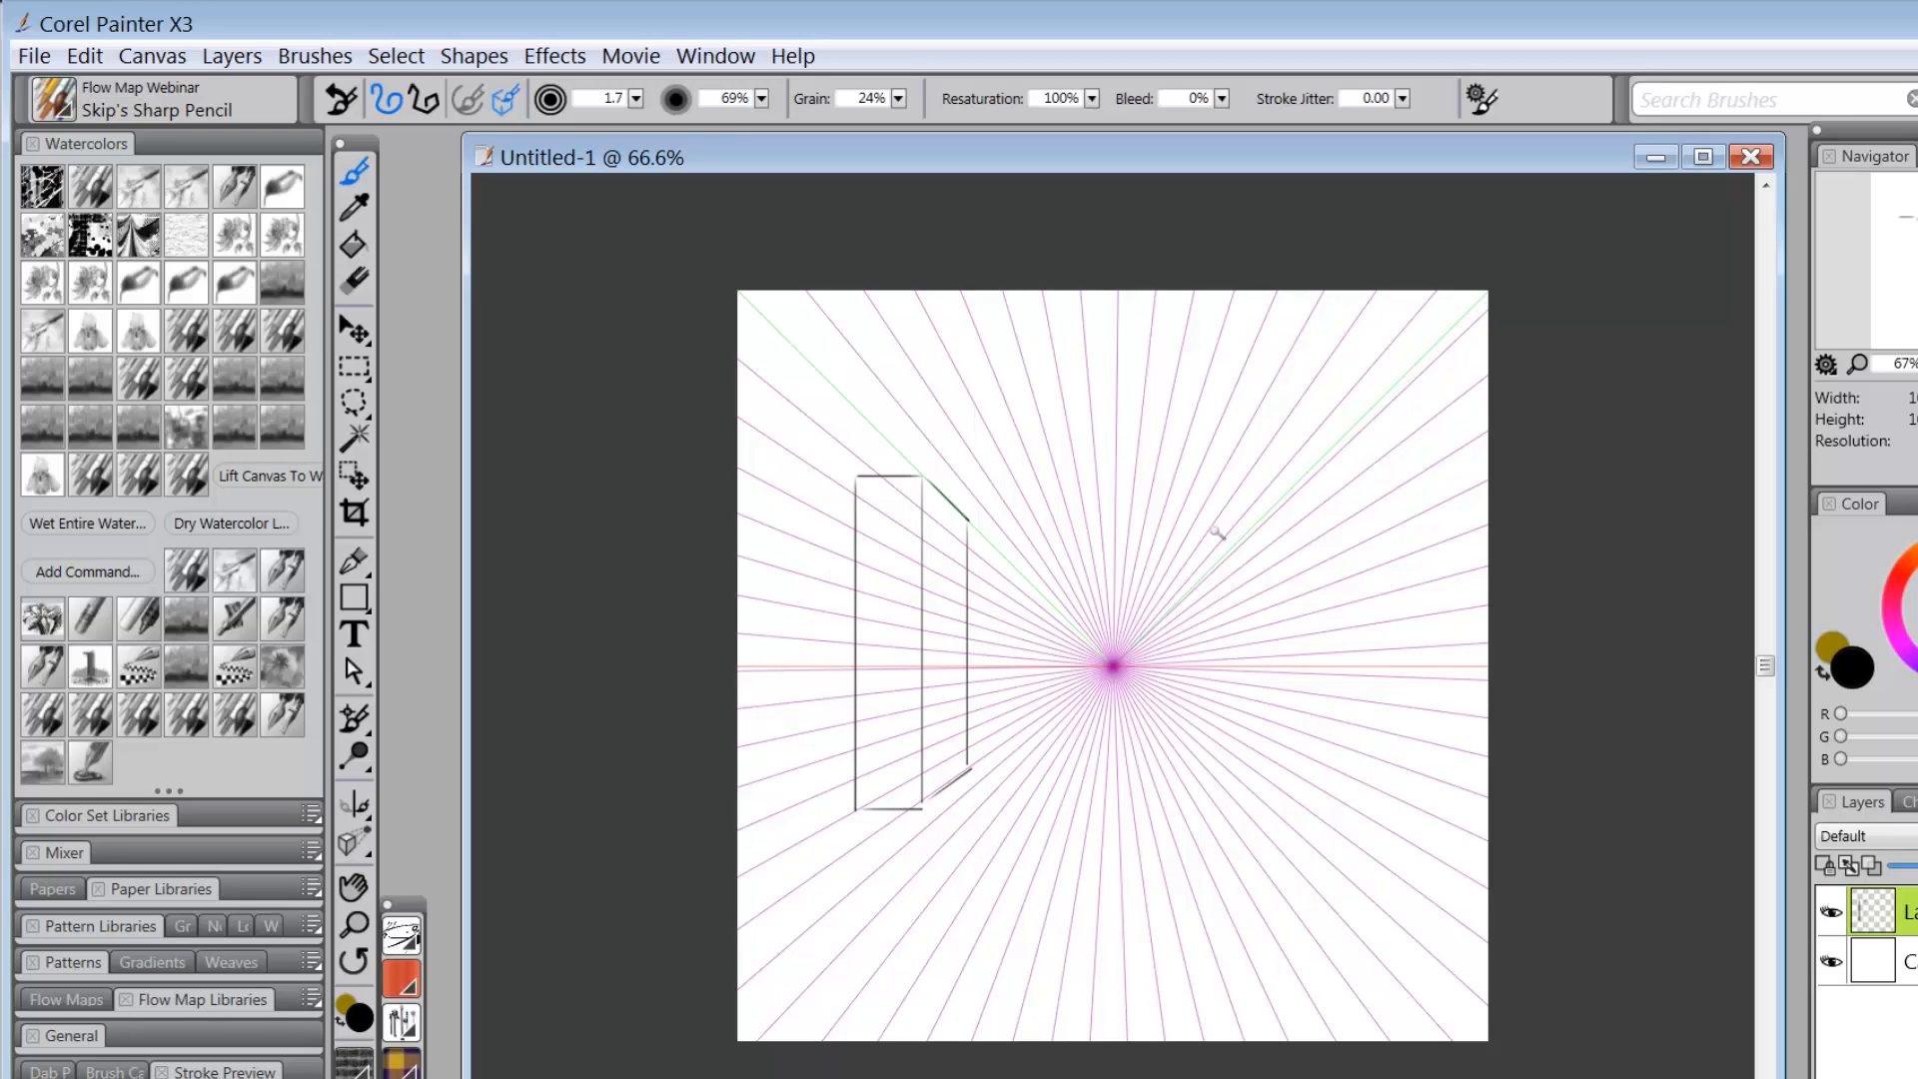
Sketch the front face of a second tall box to the right of the vanishing point.
mouse_move(1198, 488)
mouse_down()
mouse_move(1355, 492)
mouse_move(1335, 489)
mouse_move(1340, 806)
mouse_move(1179, 817)
mouse_up()
drag(1194, 489, 1196, 800)
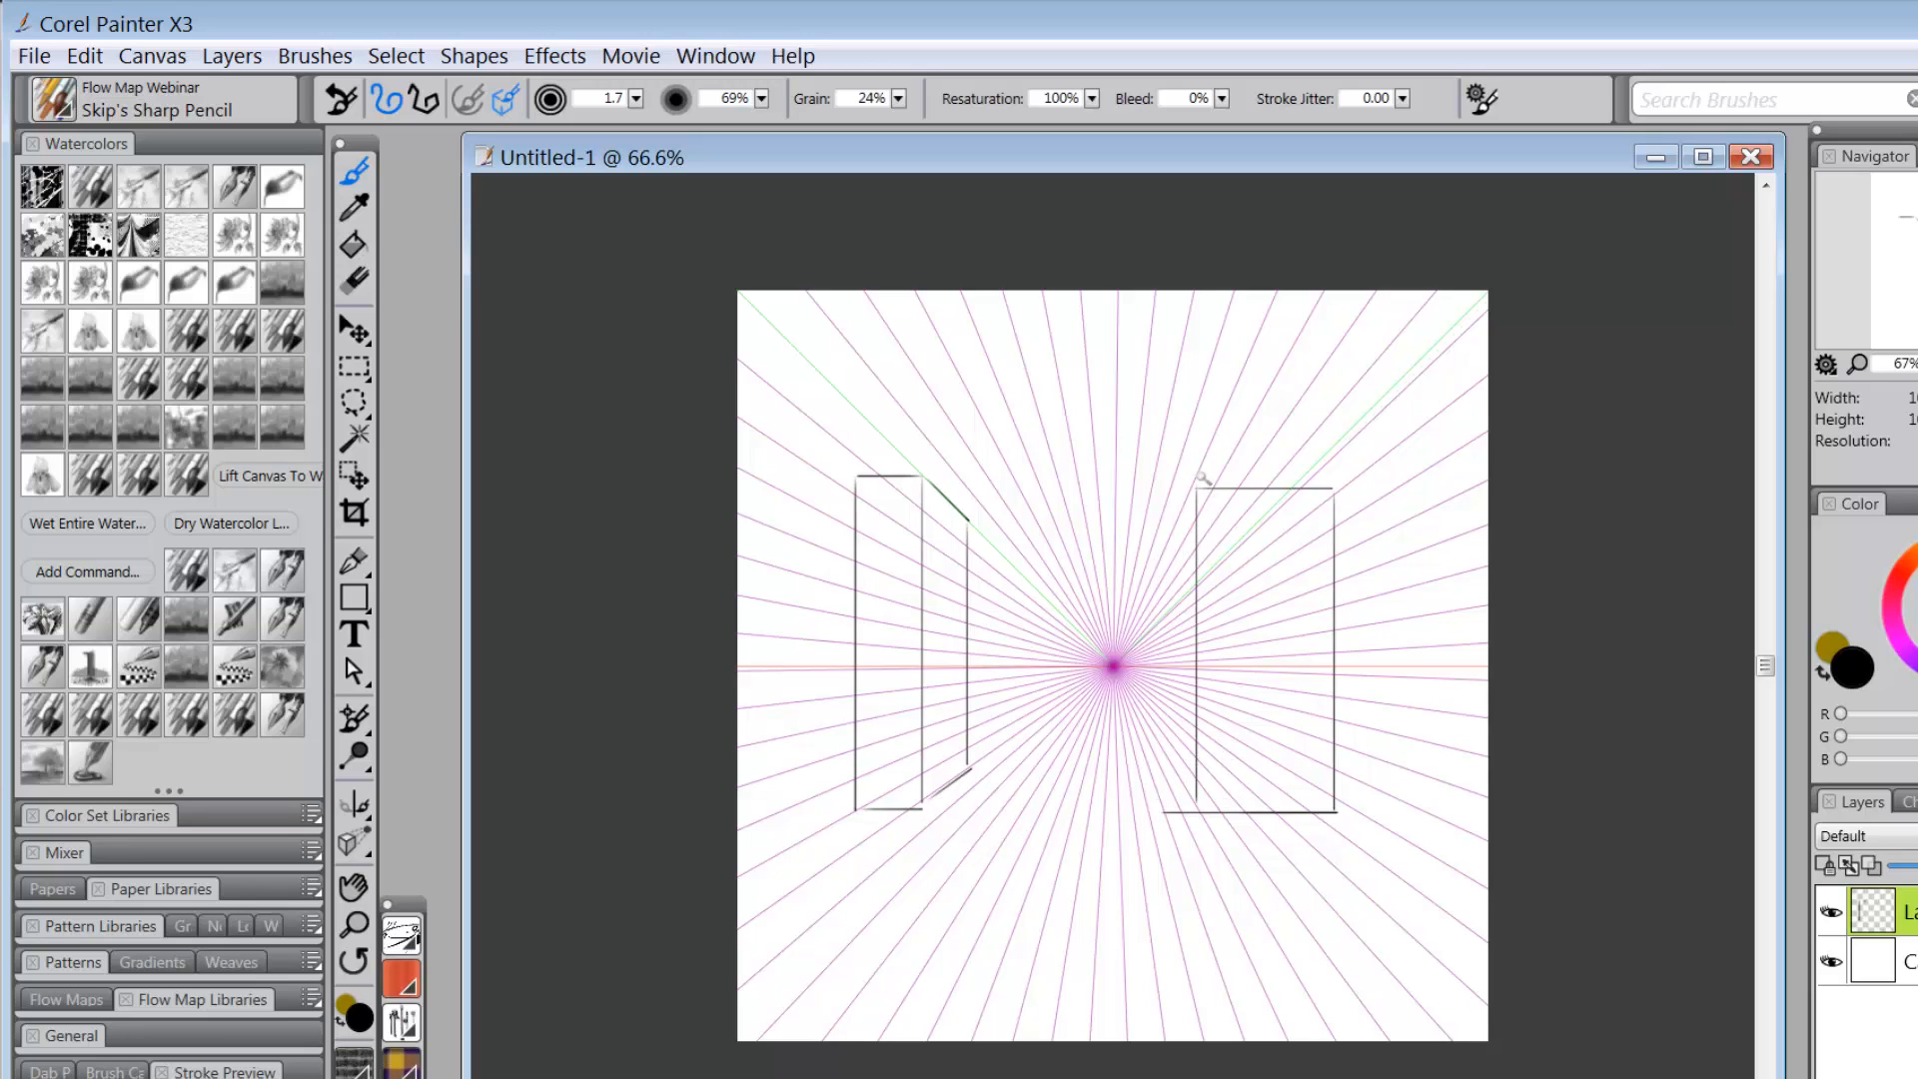
mouse_move(1196, 490)
mouse_down()
mouse_move(1164, 560)
mouse_move(1177, 752)
mouse_move(1202, 801)
mouse_move(1178, 772)
mouse_move(1197, 808)
mouse_up()
Clear the sketched boxes from the canvas and apply the 2 Point General Composition perspective preset.
key(Delete)
key(ctrl+shift+n)
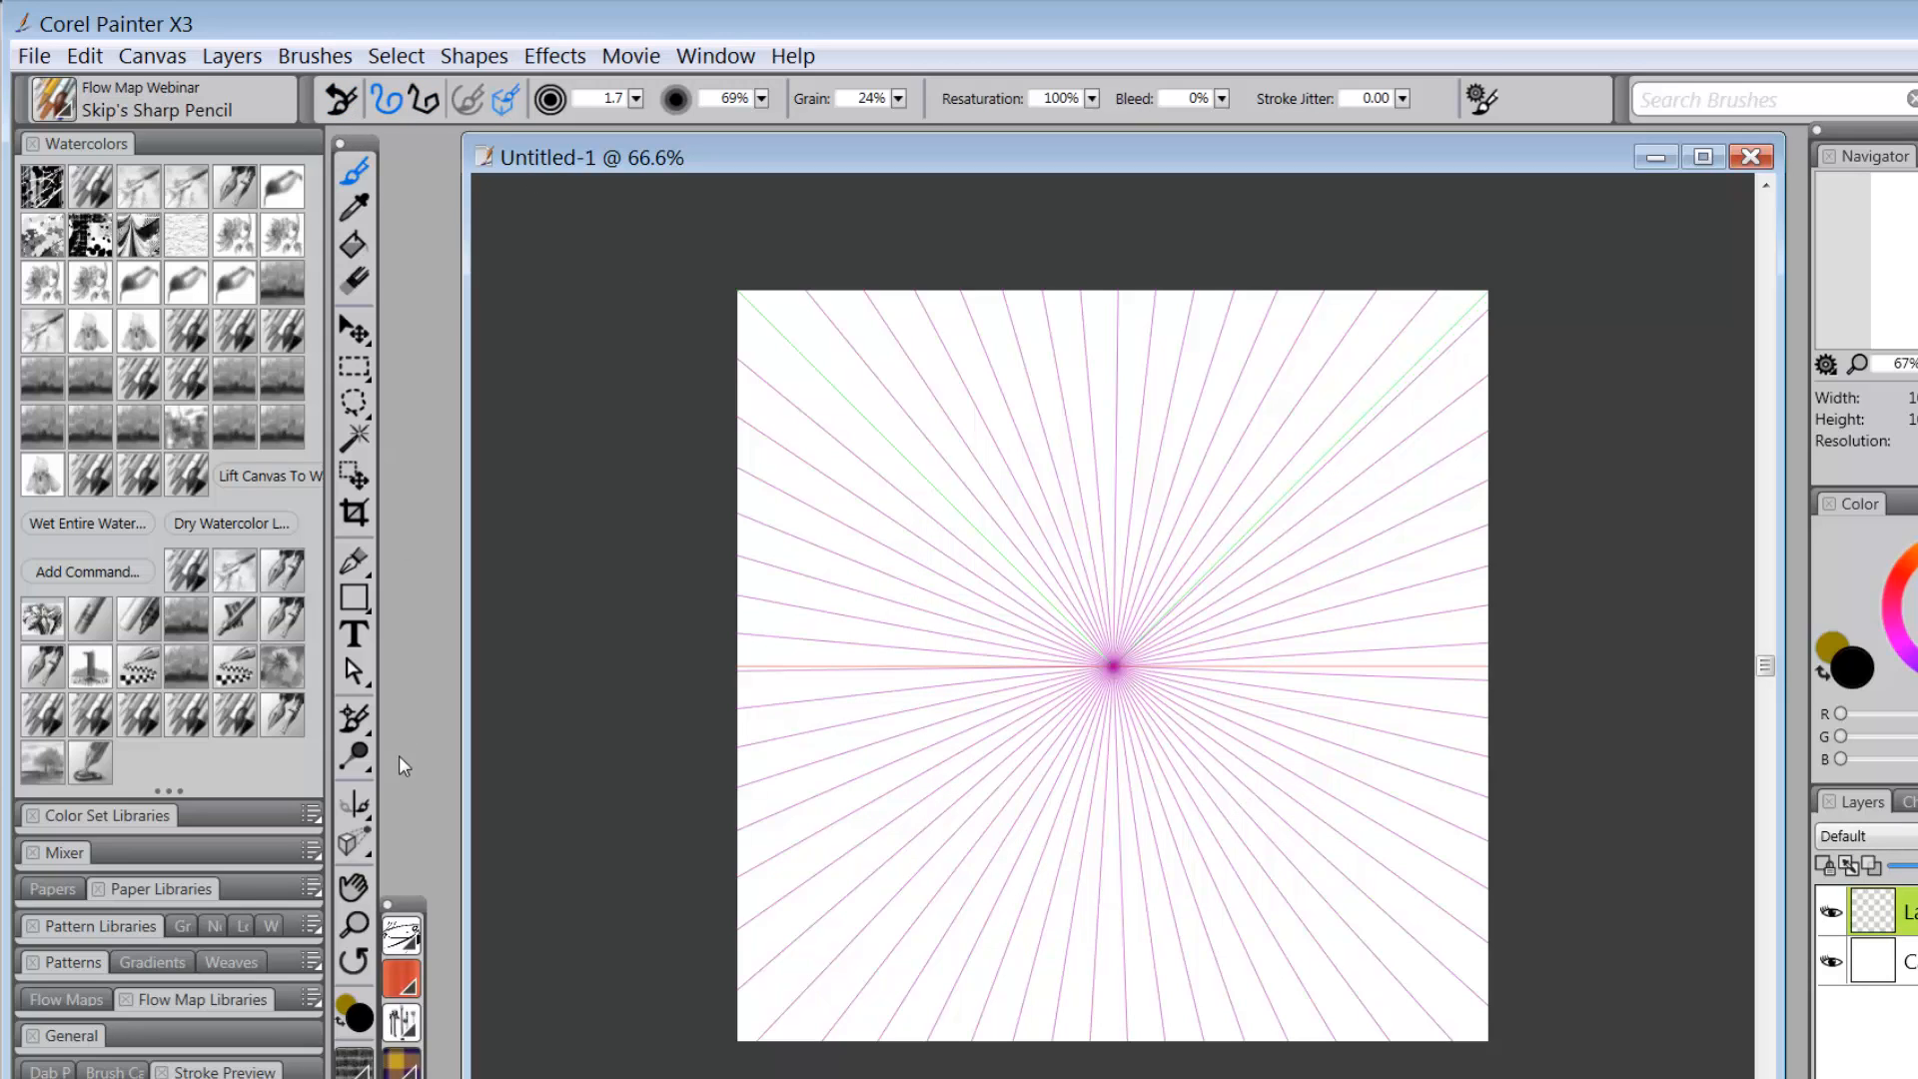
click(352, 842)
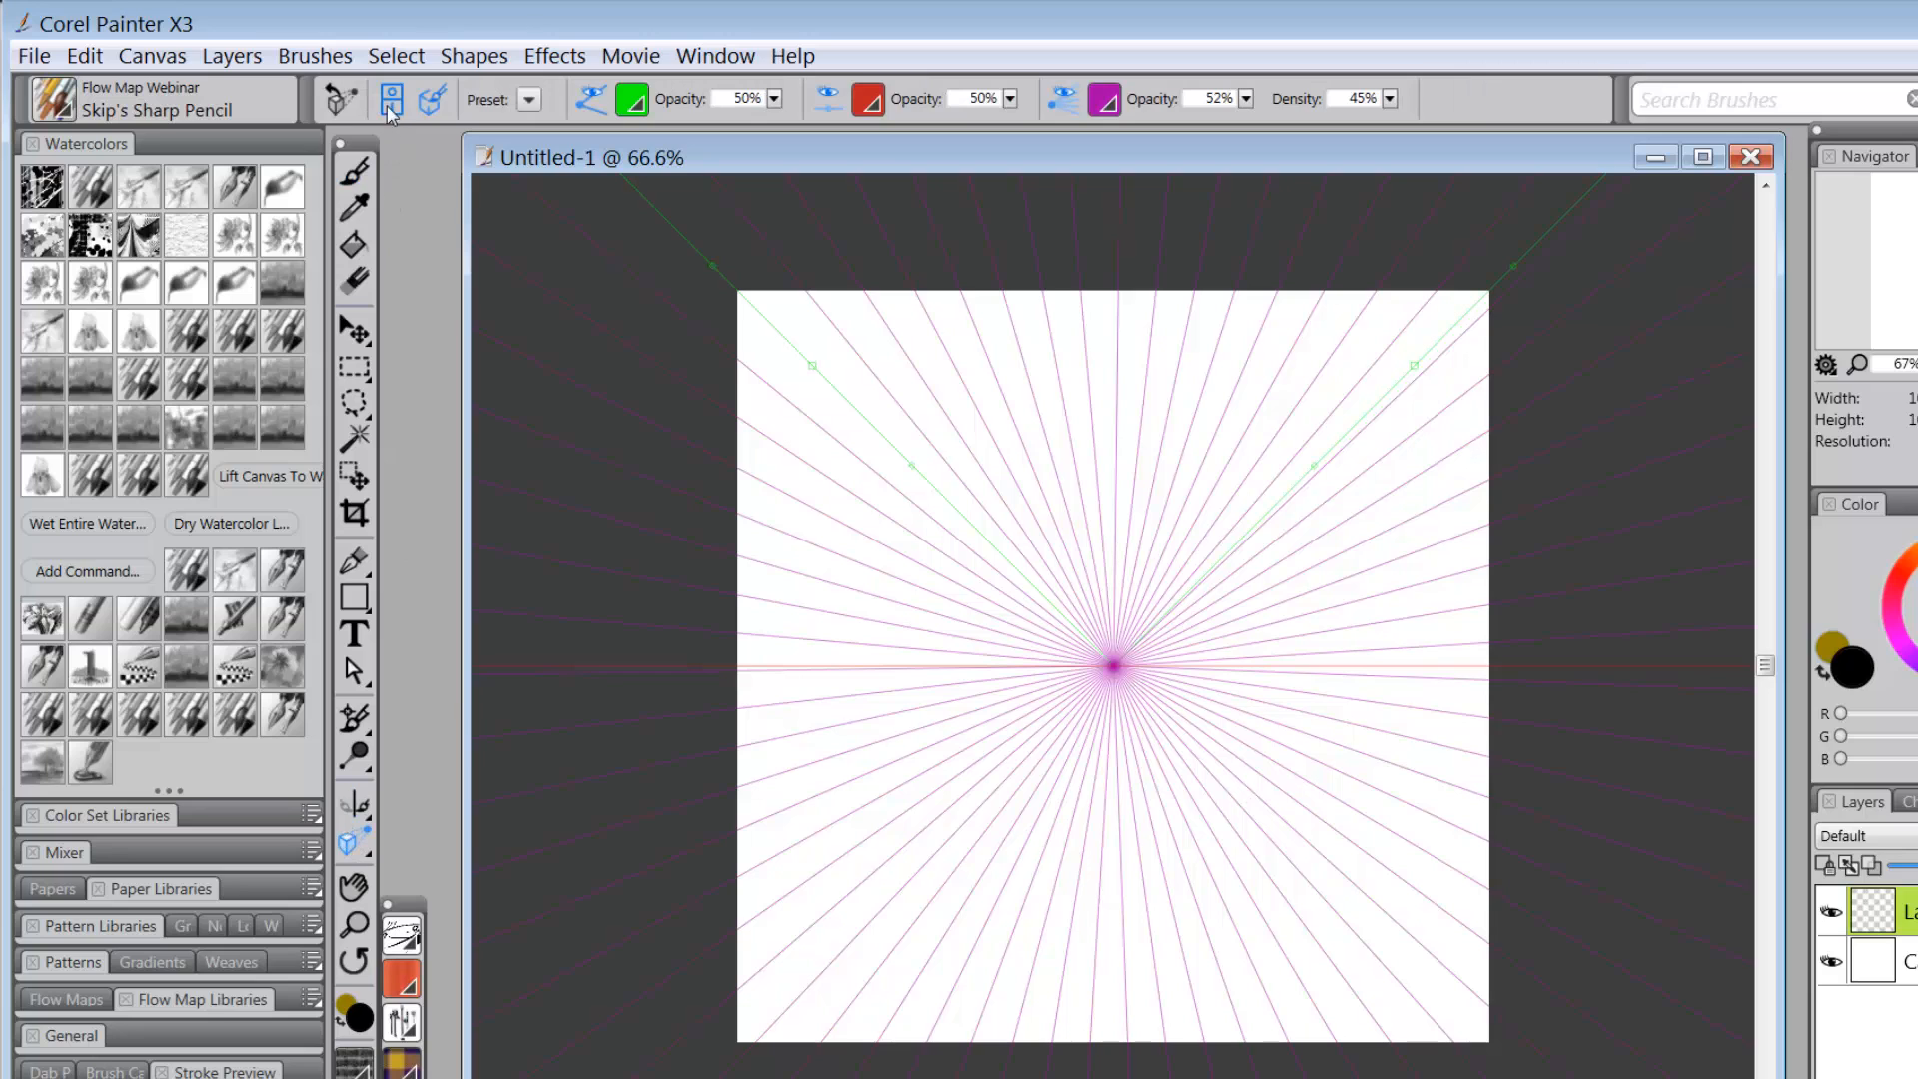
click(529, 99)
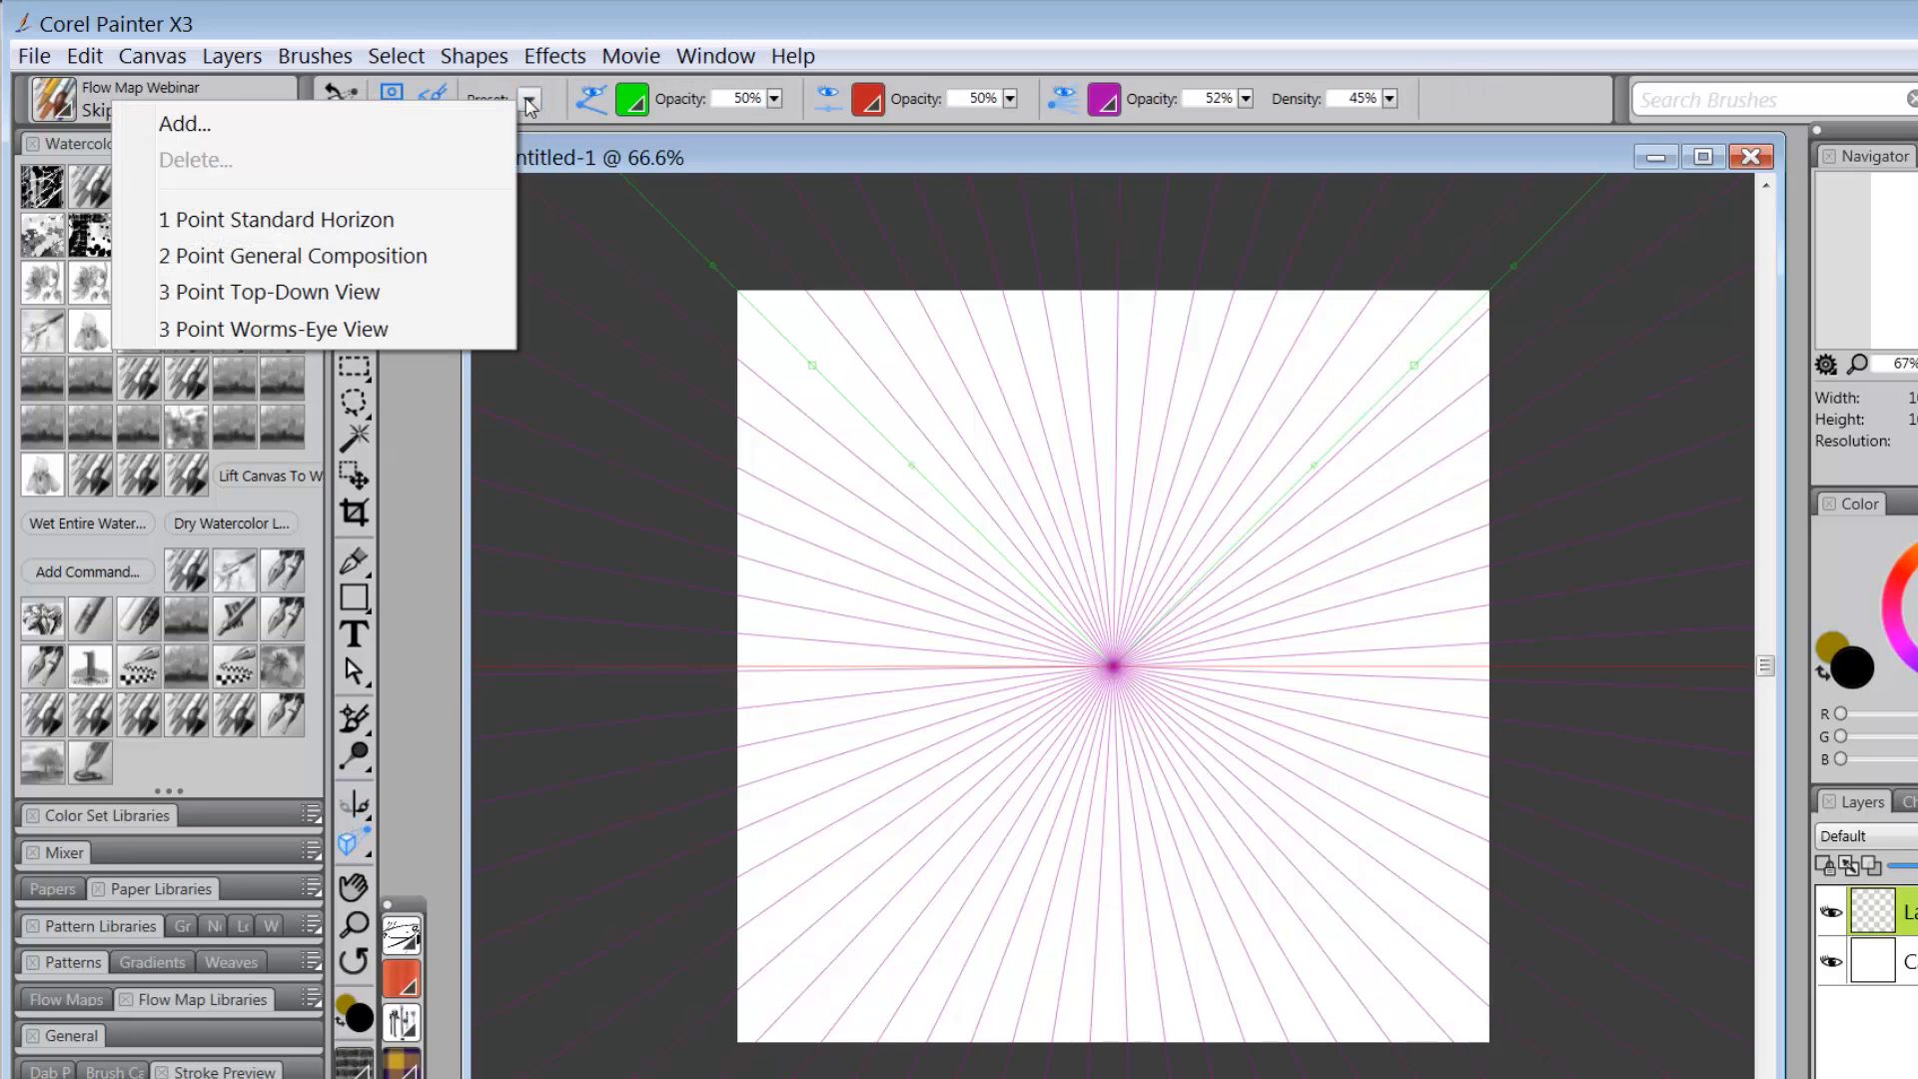
click(446, 266)
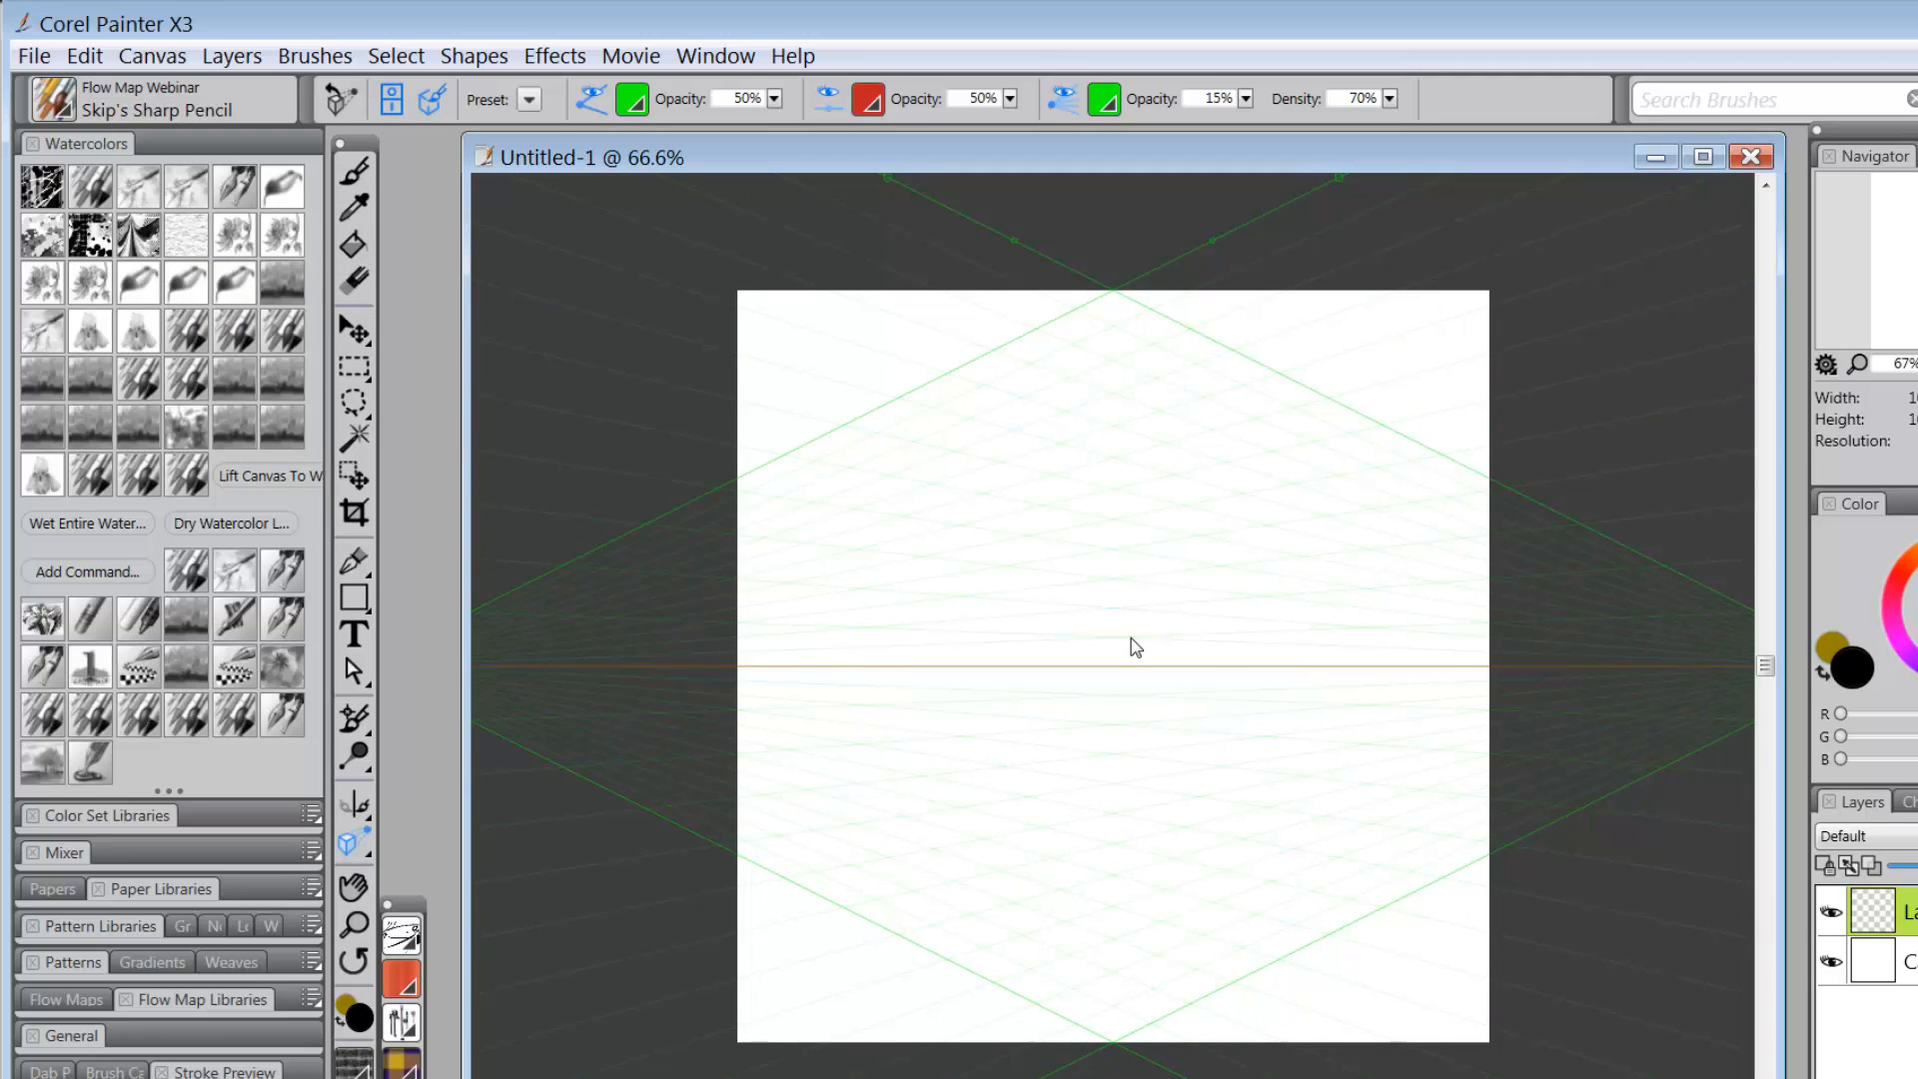
With the brush, sketch a tall two-point perspective box on the canvas's left half, with a small rectangular window high on its right face.
scroll(1280, 591, down, 5)
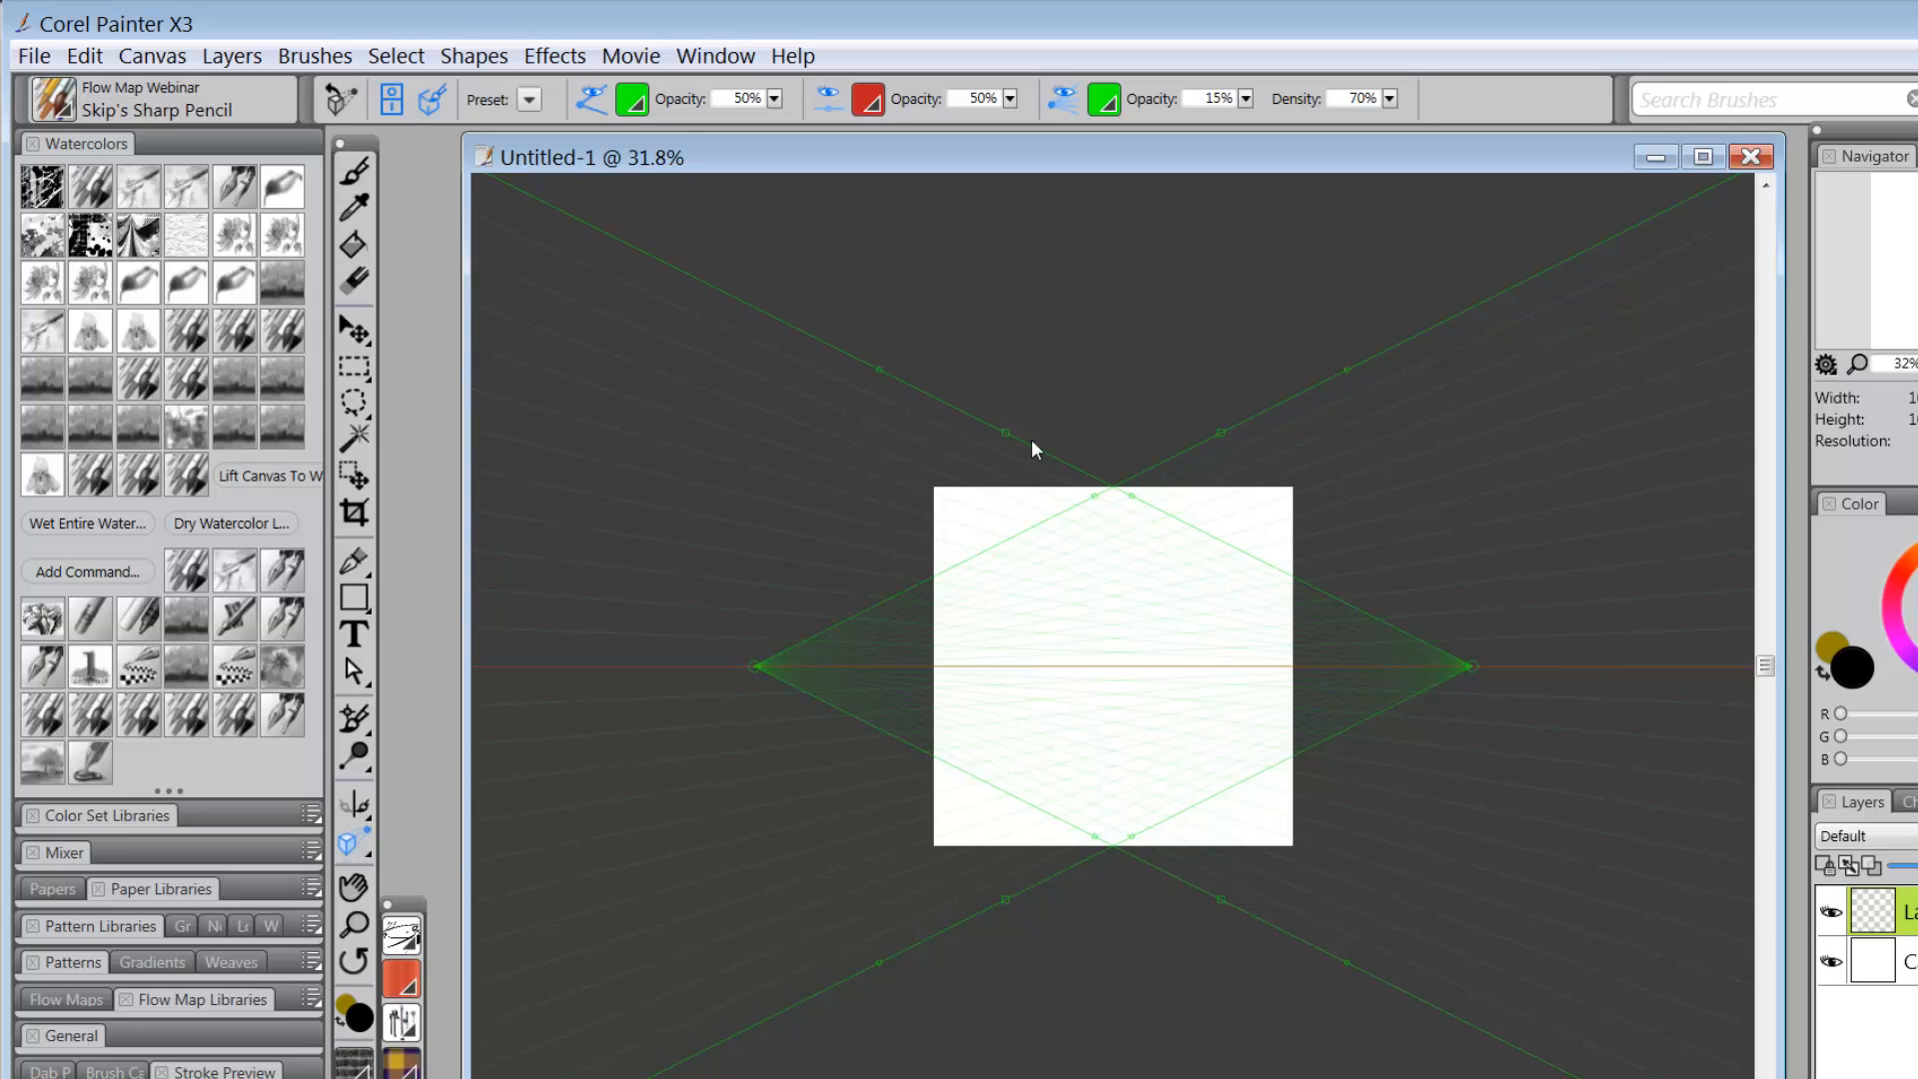
scroll(1296, 737, up, 4)
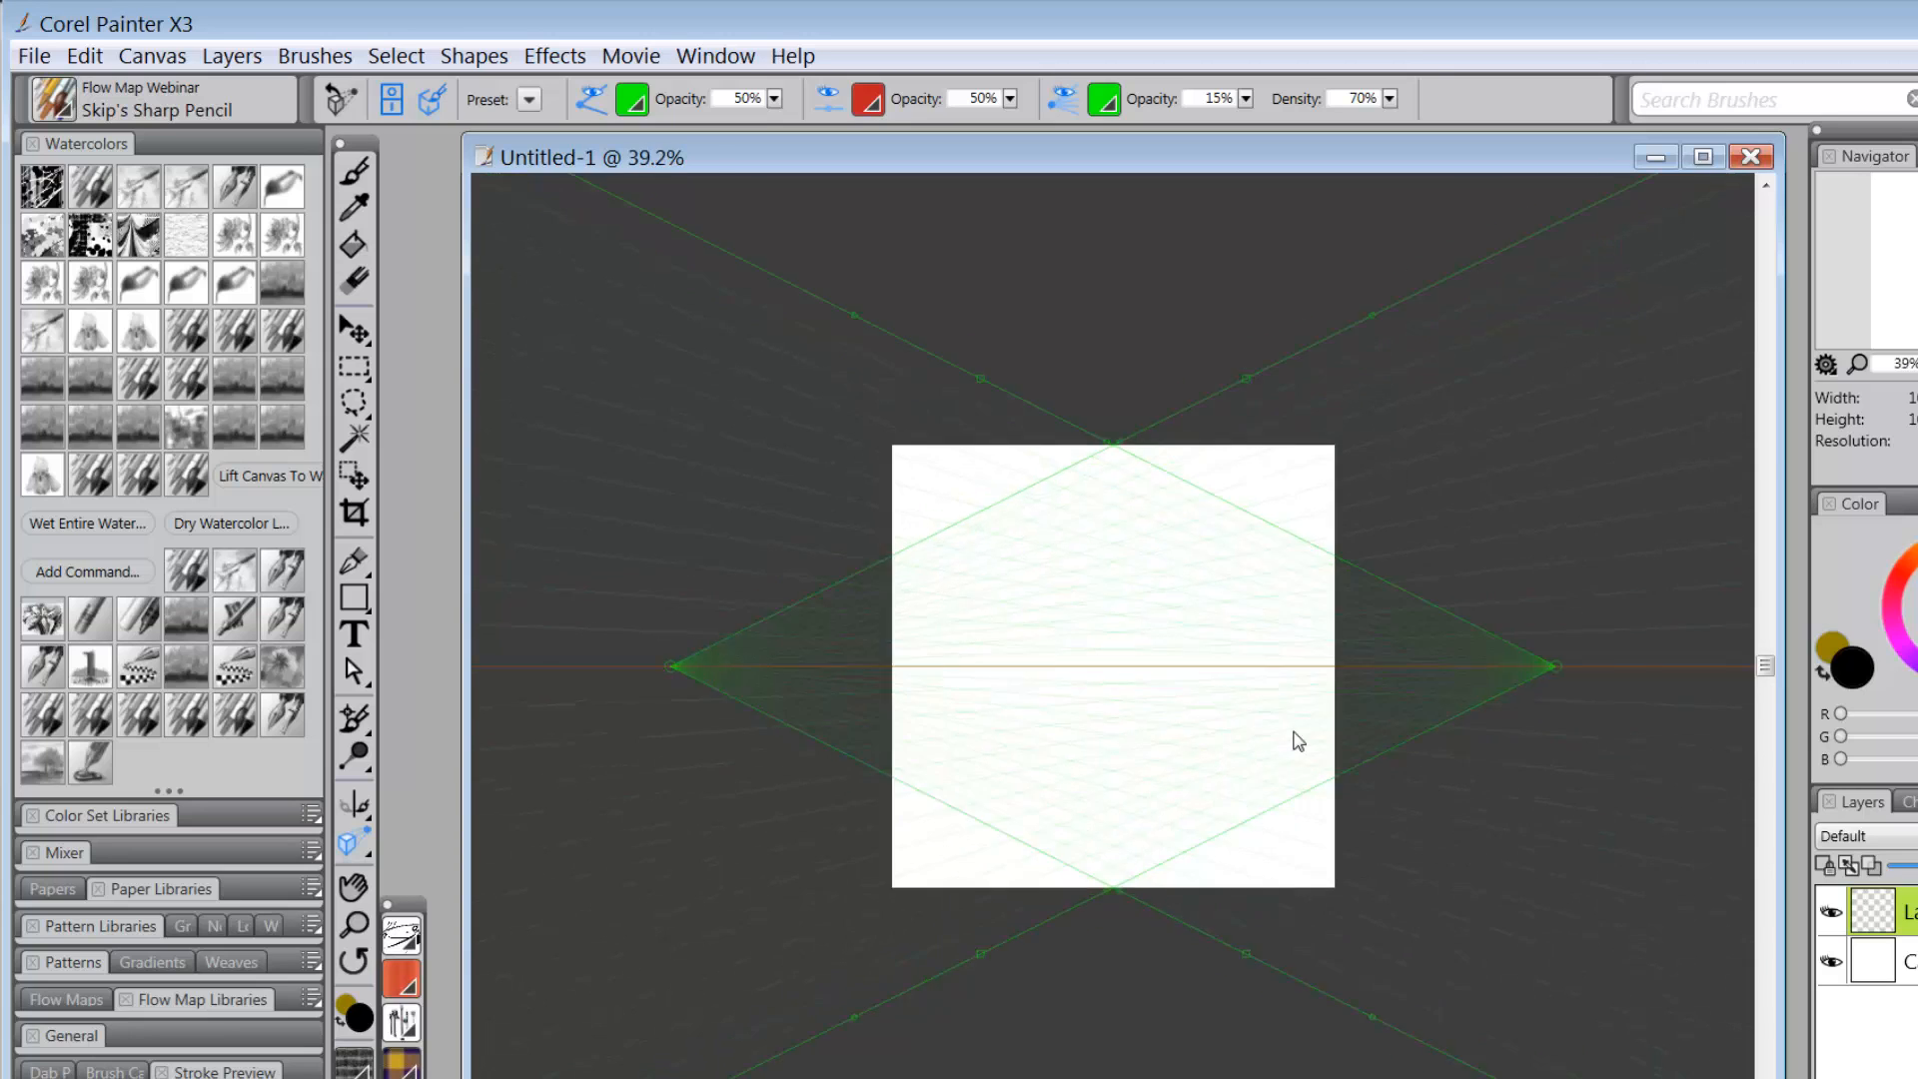
scroll(1296, 737, up, 2)
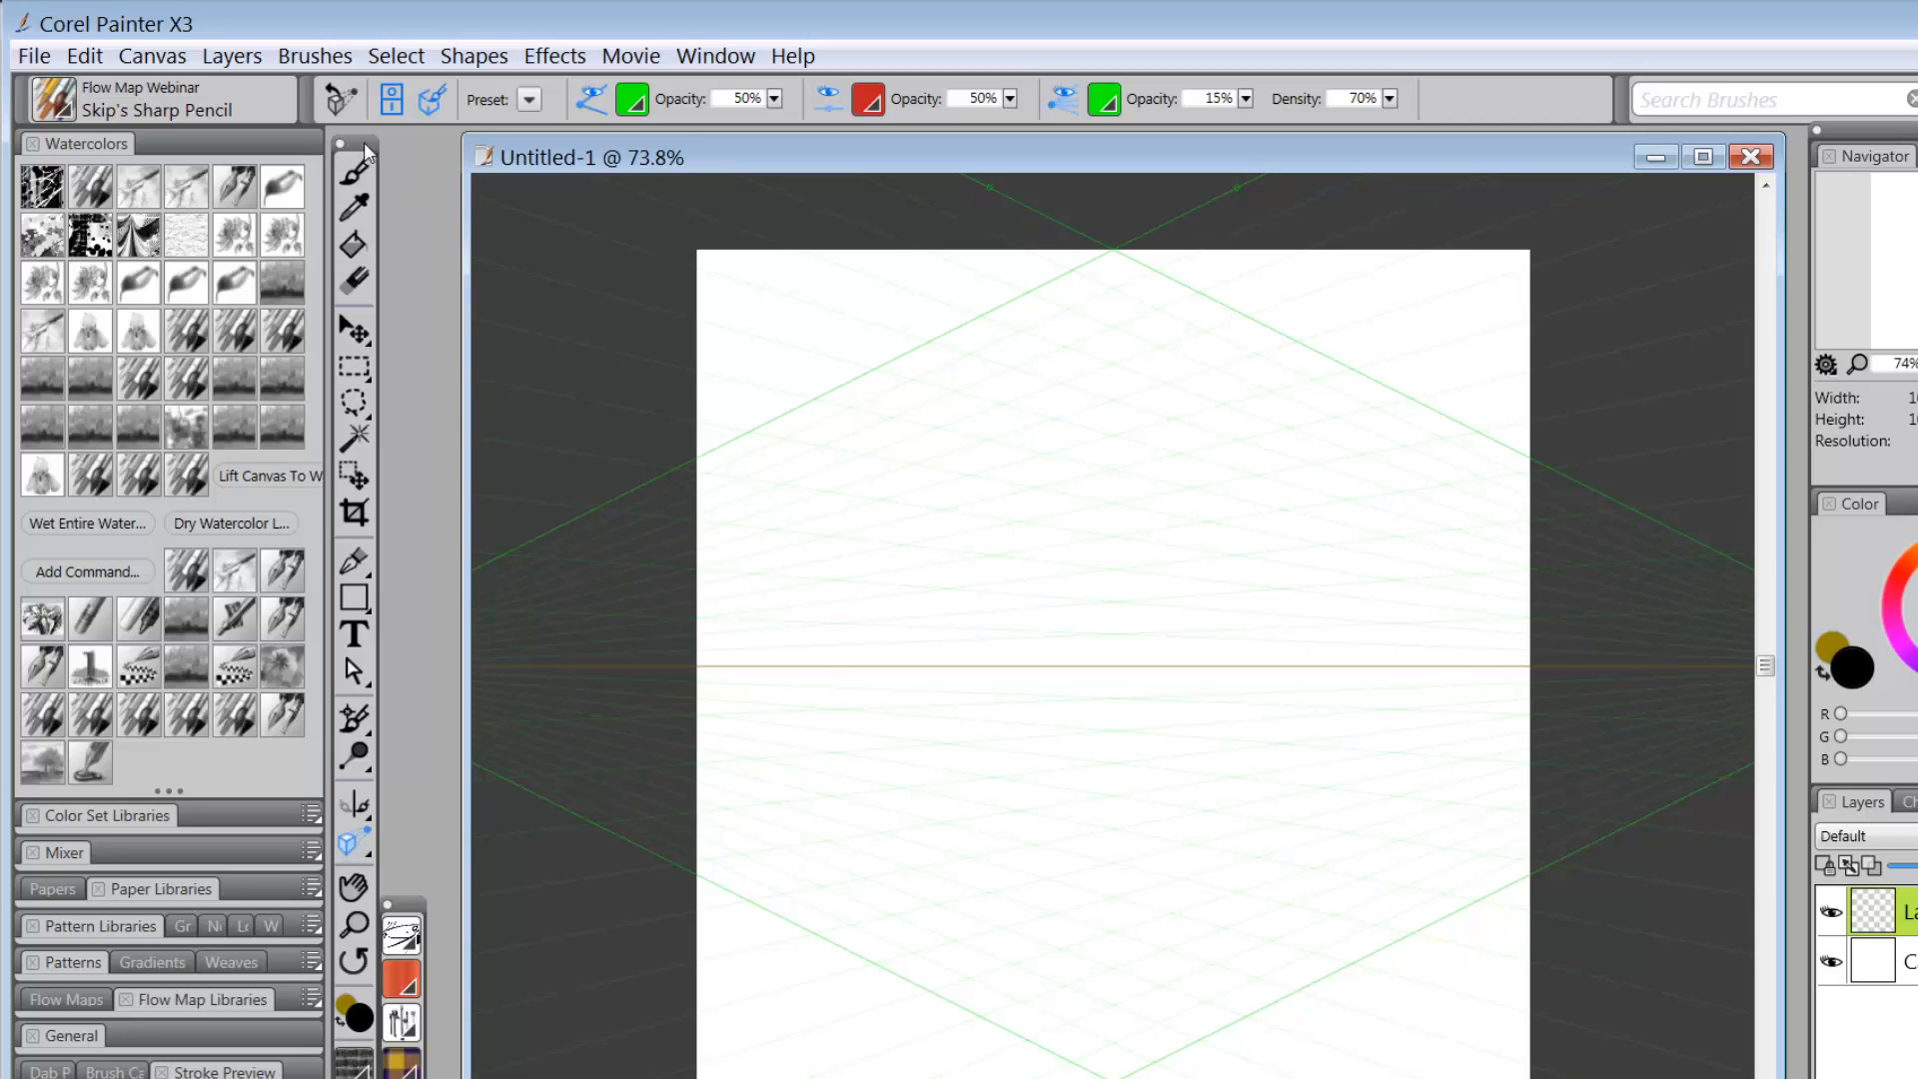
click(358, 175)
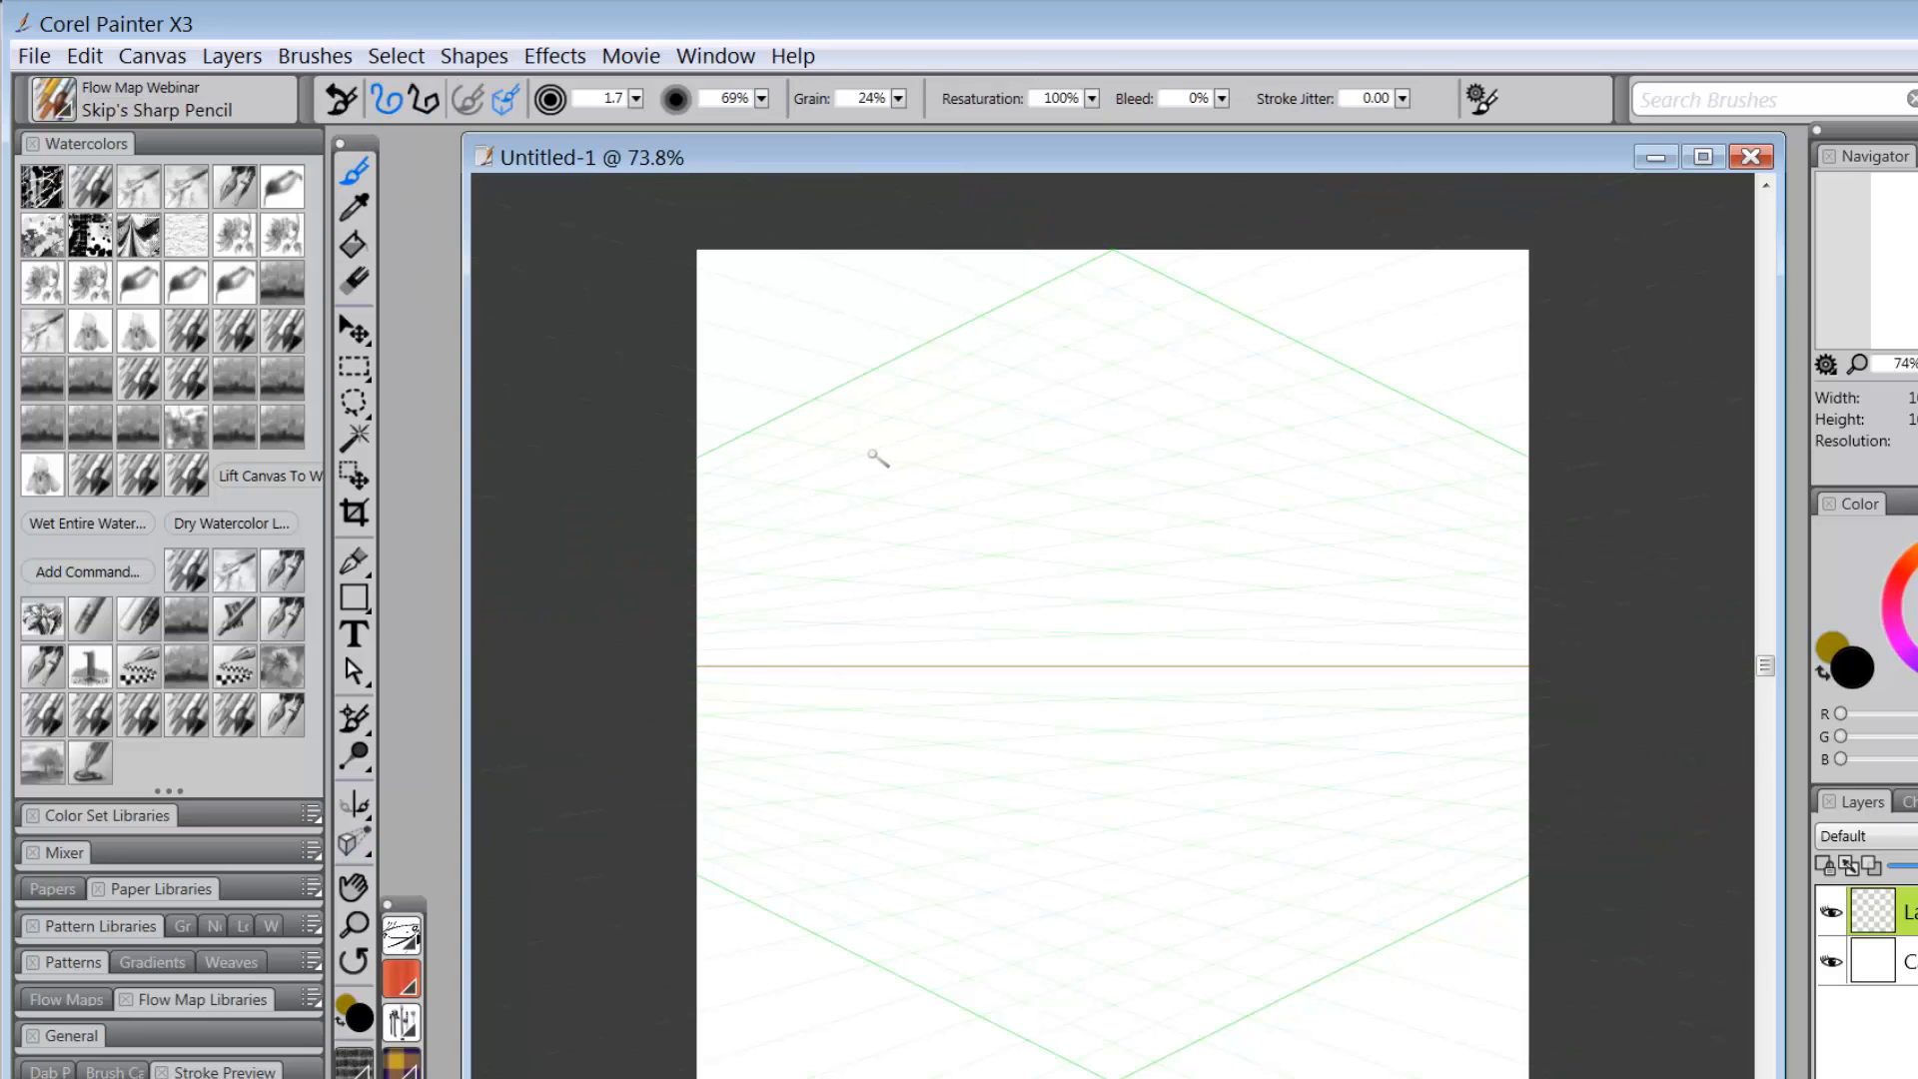
mouse_move(869, 453)
mouse_down()
mouse_move(941, 424)
mouse_move(1043, 456)
mouse_move(941, 457)
mouse_move(941, 759)
mouse_up()
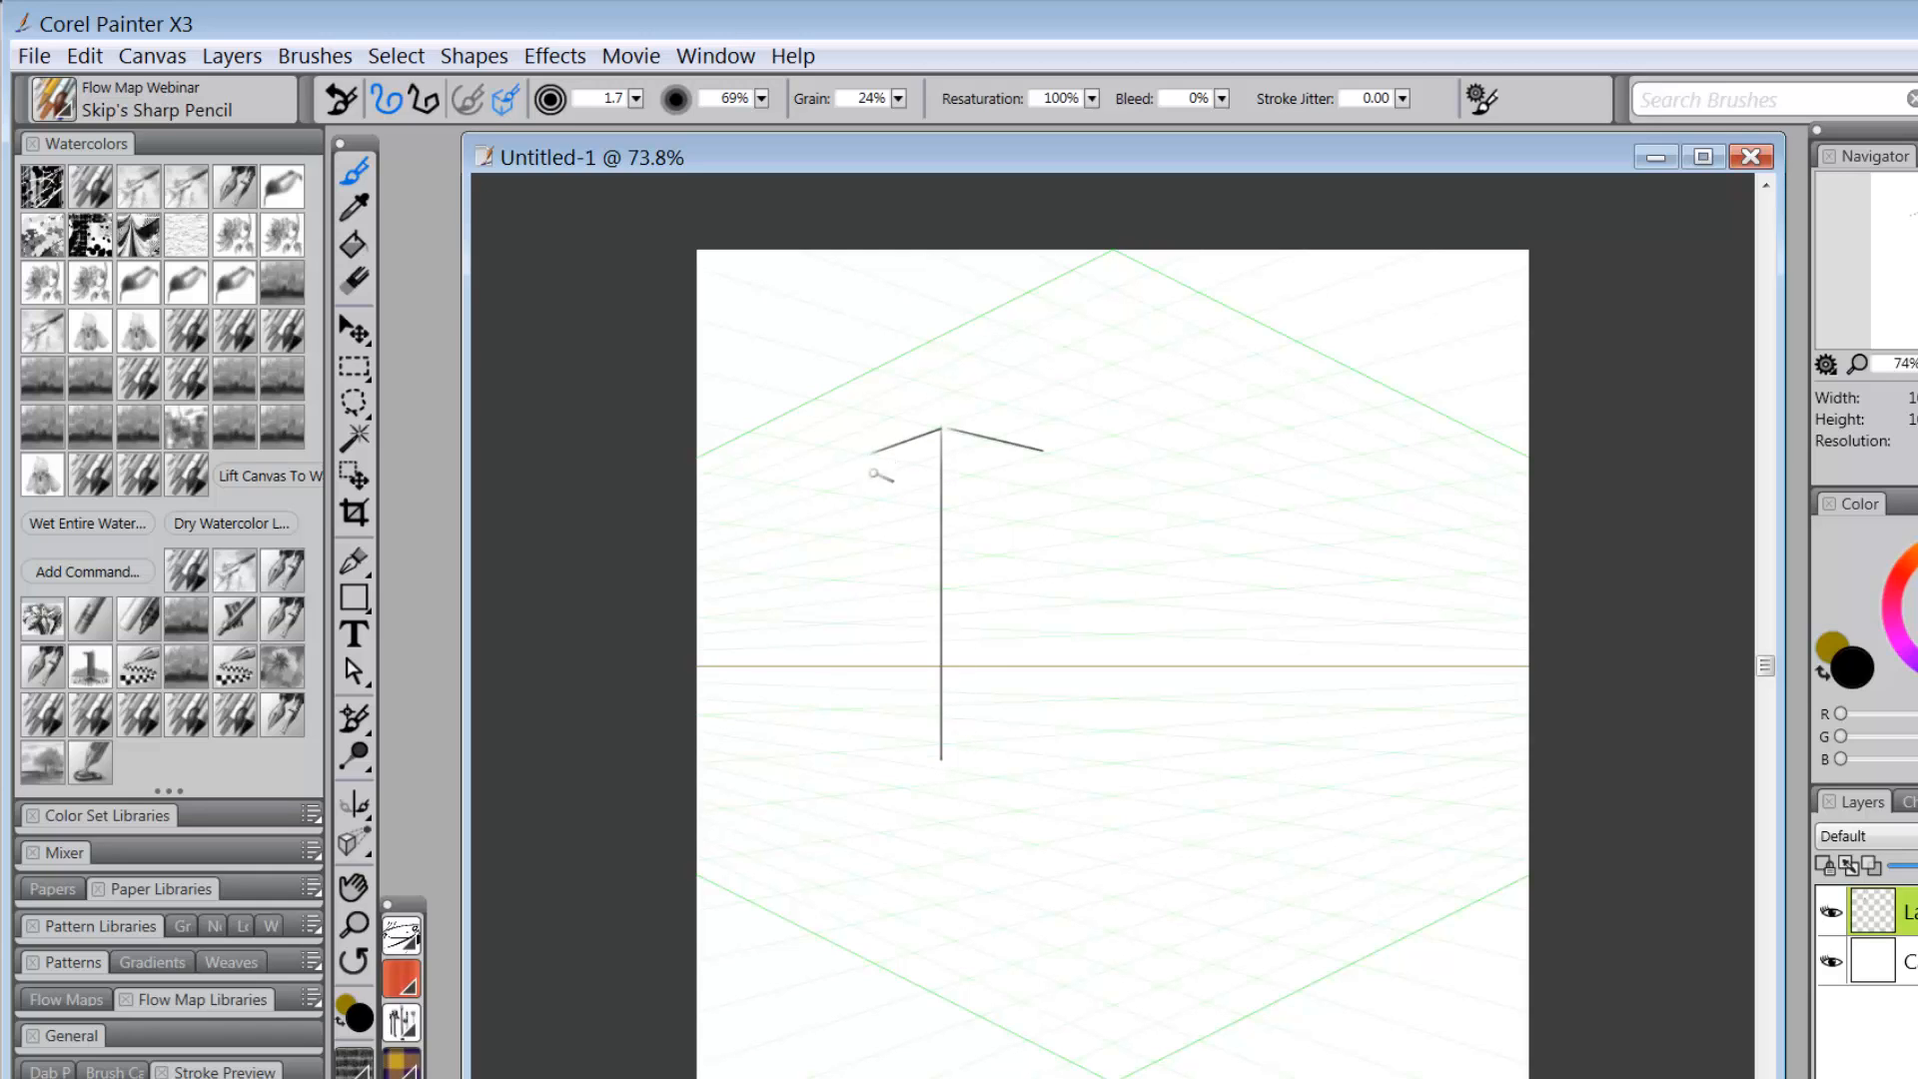
mouse_move(874, 454)
mouse_down()
mouse_move(883, 747)
mouse_move(941, 773)
mouse_move(1044, 737)
mouse_move(959, 753)
mouse_move(1046, 749)
mouse_up()
key(ctrl+z)
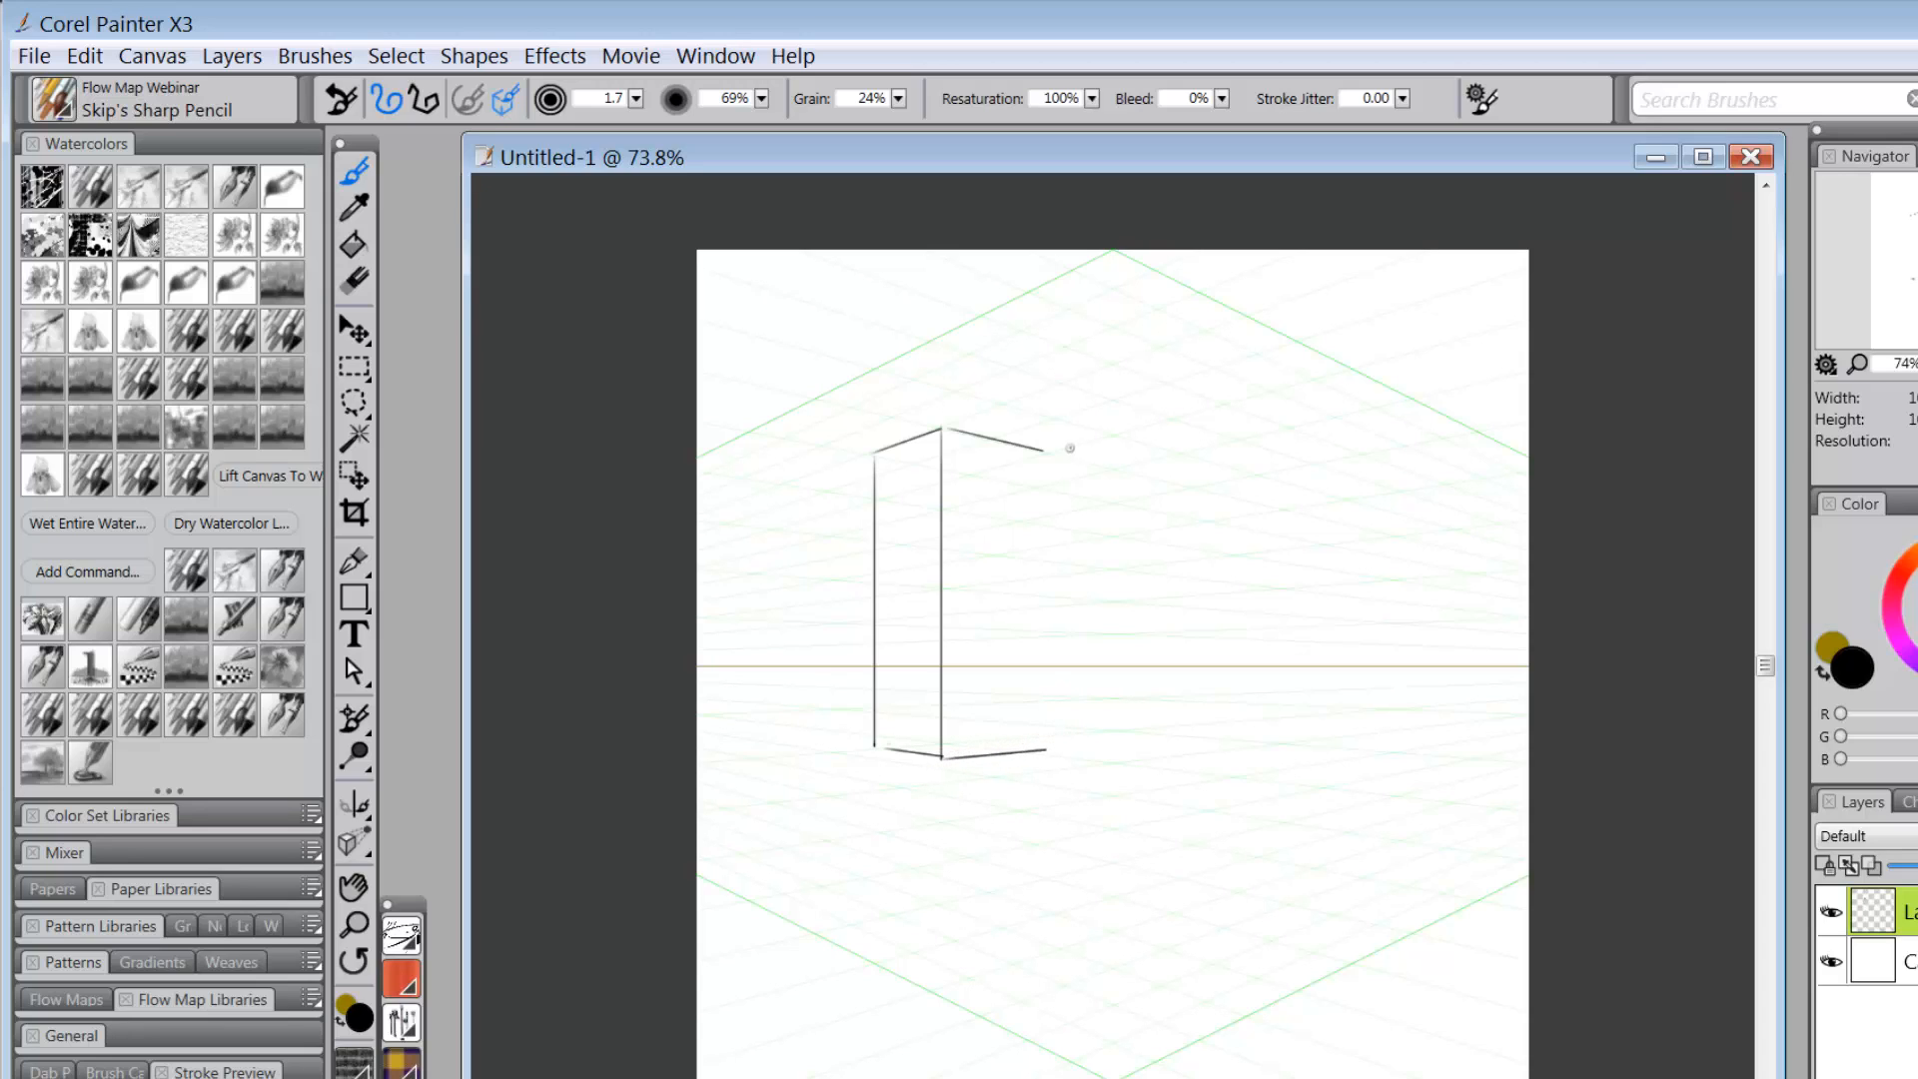
drag(1045, 453, 1055, 744)
mouse_move(963, 460)
mouse_down()
mouse_move(1027, 472)
mouse_move(963, 494)
mouse_move(1028, 502)
mouse_up()
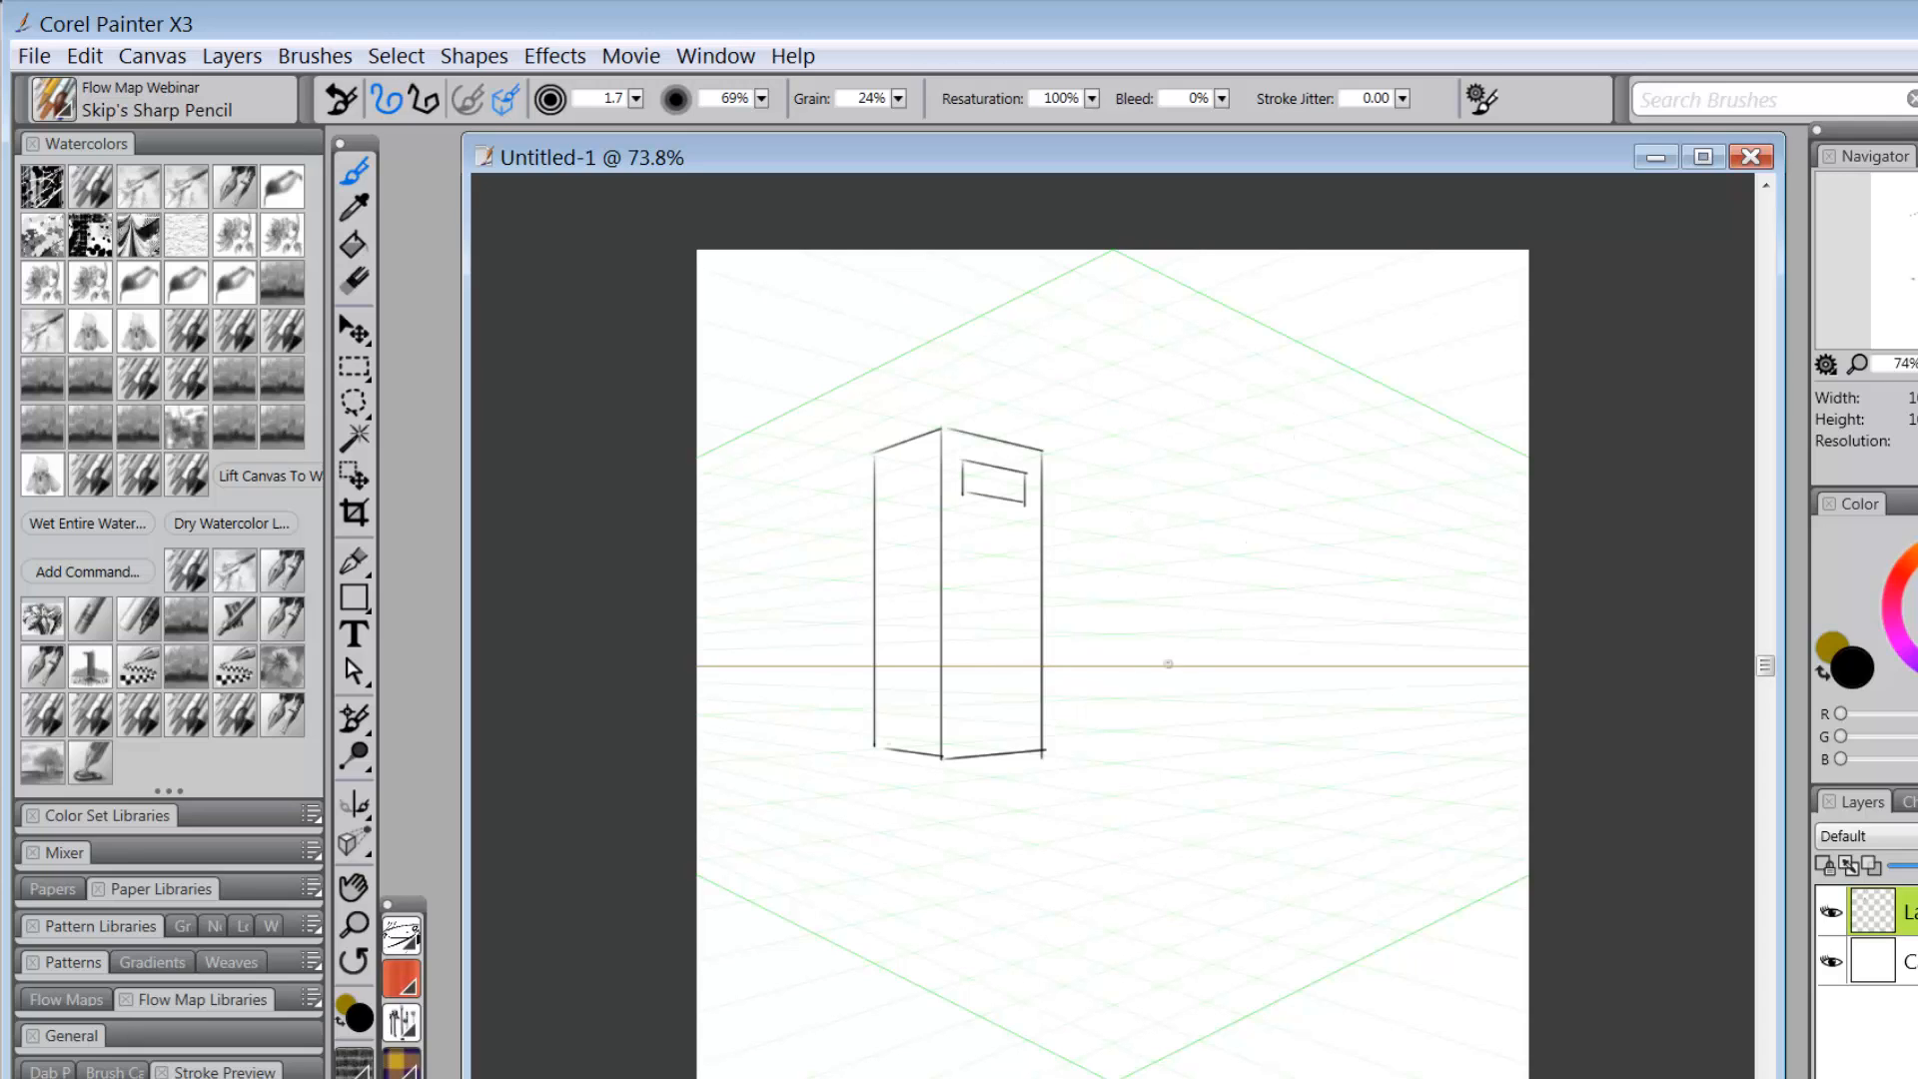
Sketch a second, narrower tall box in two-point perspective to the right of the first one, reaching lower on the canvas.
mouse_move(1131, 666)
mouse_down()
mouse_move(1127, 509)
mouse_move(1199, 474)
mouse_move(1273, 505)
mouse_move(1209, 596)
mouse_move(1210, 647)
mouse_move(1135, 670)
mouse_move(1140, 863)
mouse_move(1239, 883)
mouse_up()
mouse_move(1204, 639)
mouse_down()
mouse_move(1204, 881)
mouse_move(1294, 854)
mouse_up()
drag(1271, 504, 1272, 857)
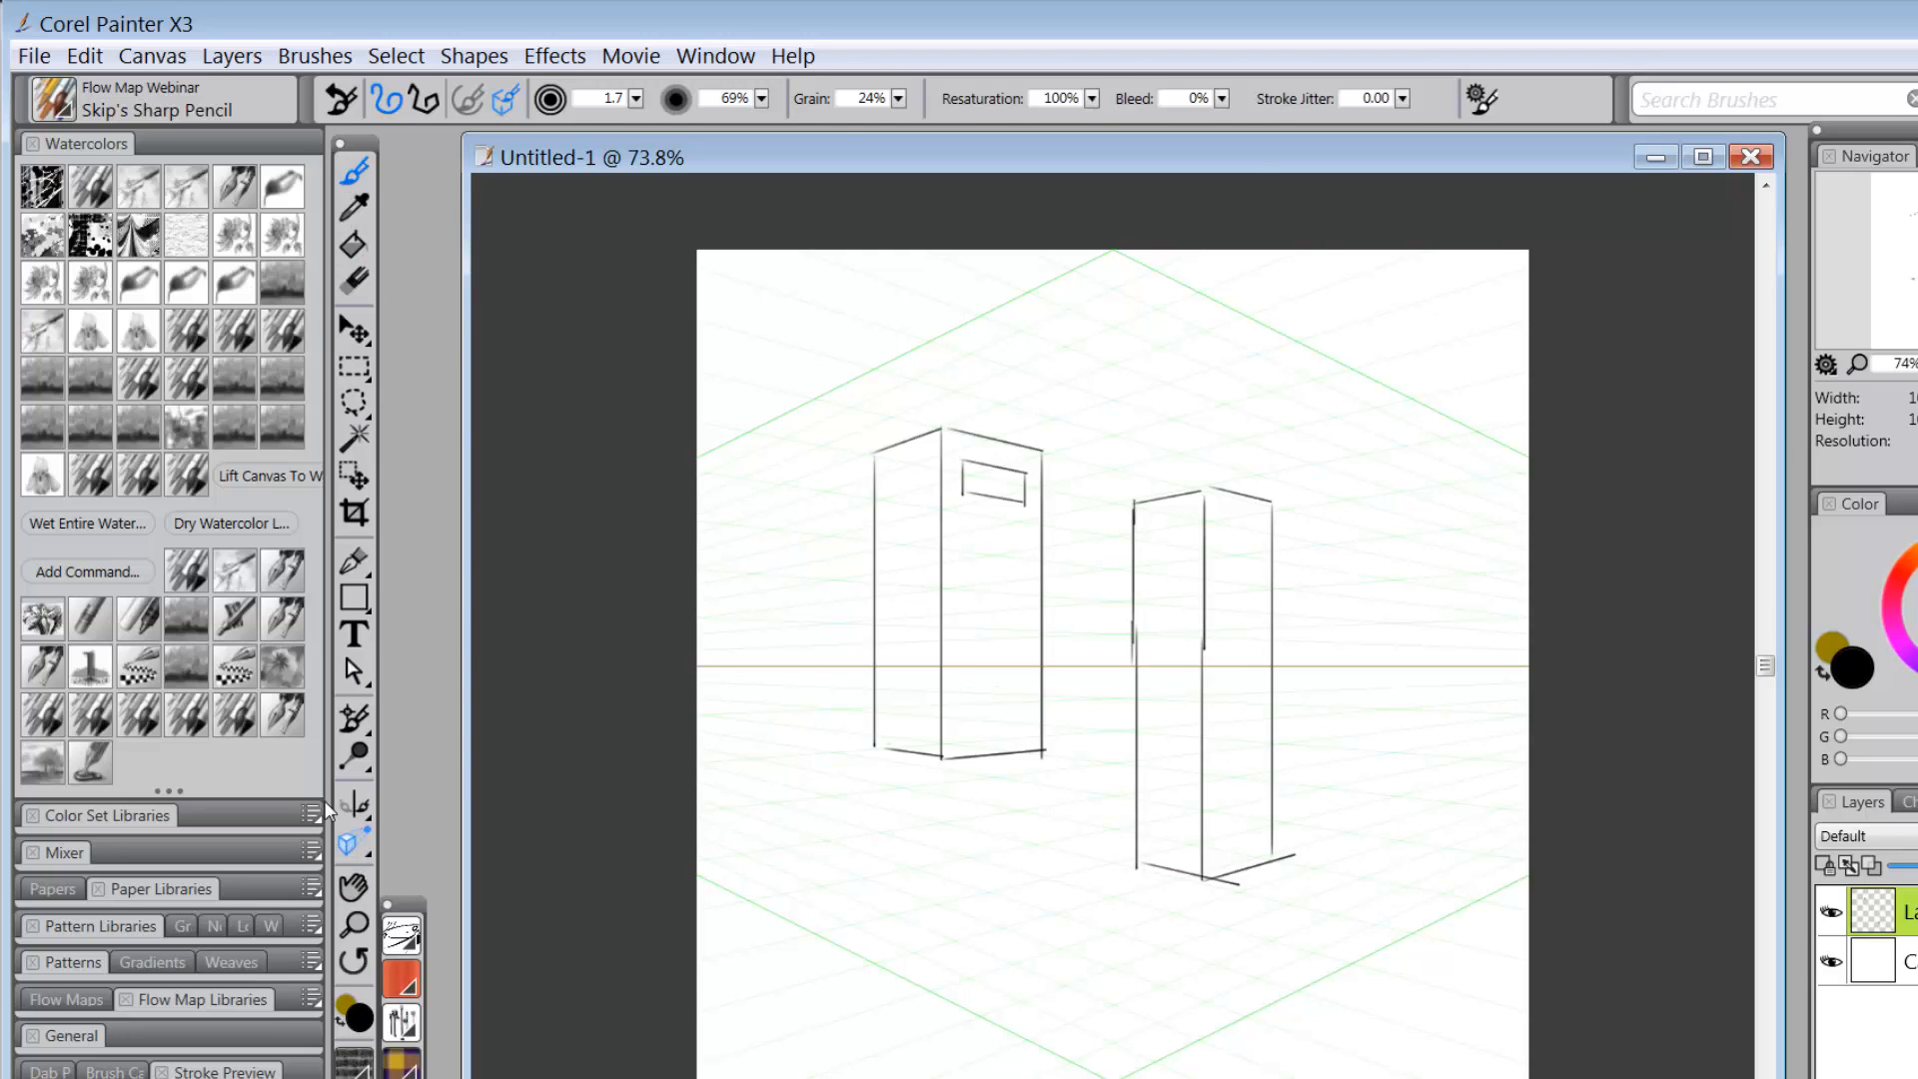
Hide the perspective guides to view the sketch alone, and show them again.
click(350, 844)
click(392, 100)
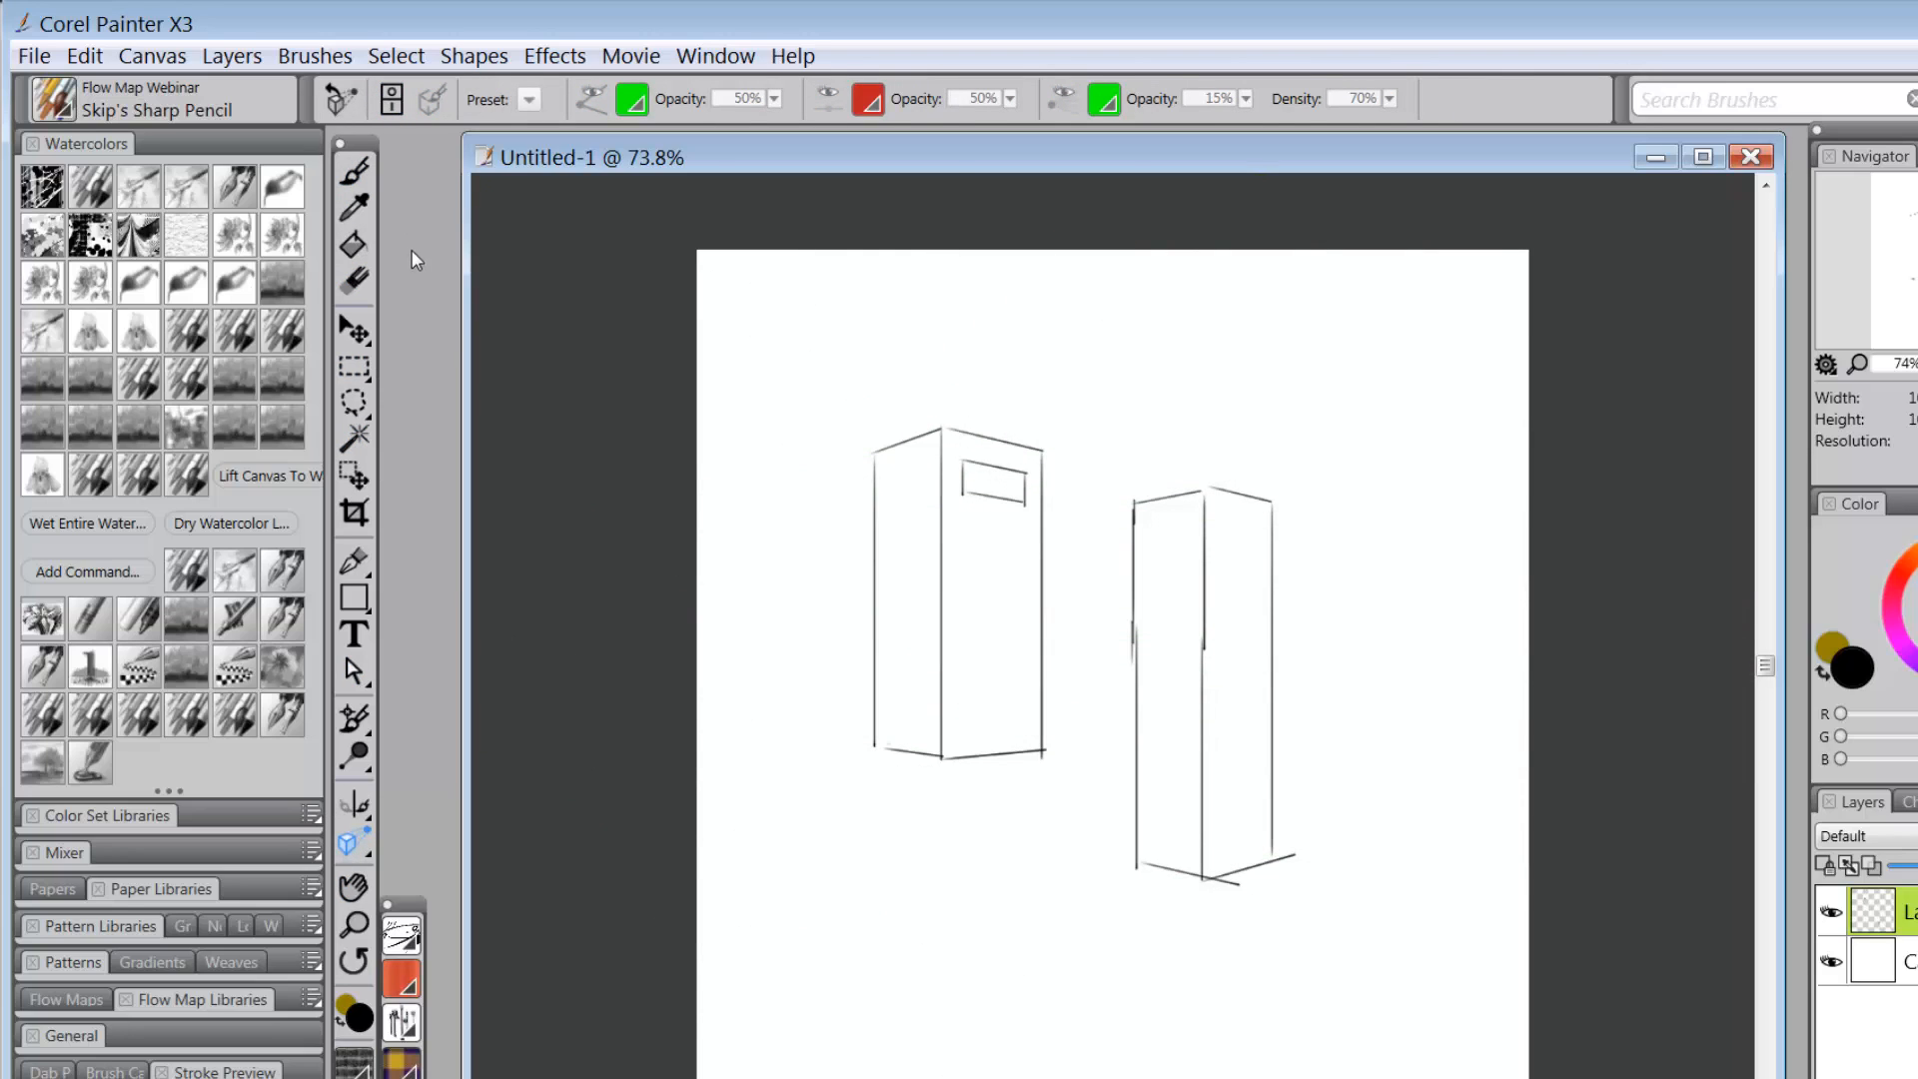
click(391, 100)
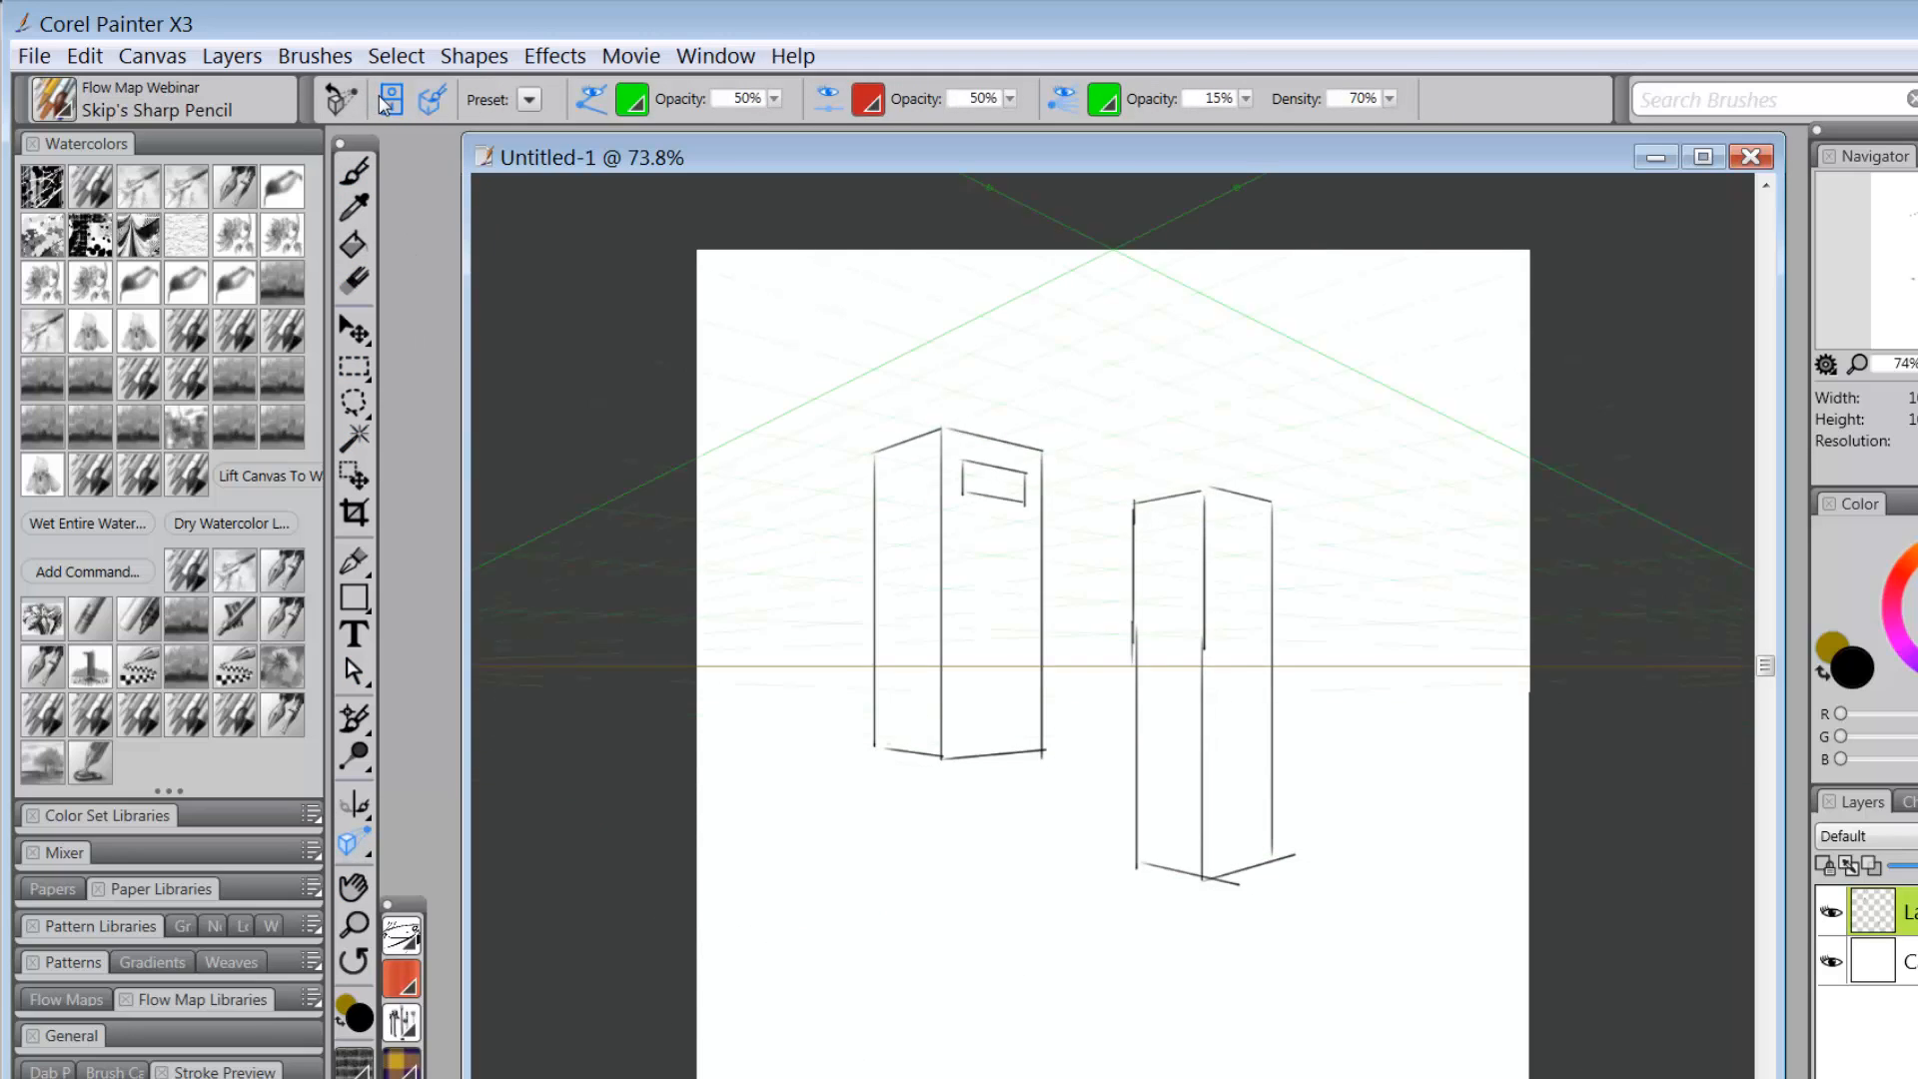
Try the 3 Point Top-Down View preset and switch back to 2 Point General Composition.
click(530, 99)
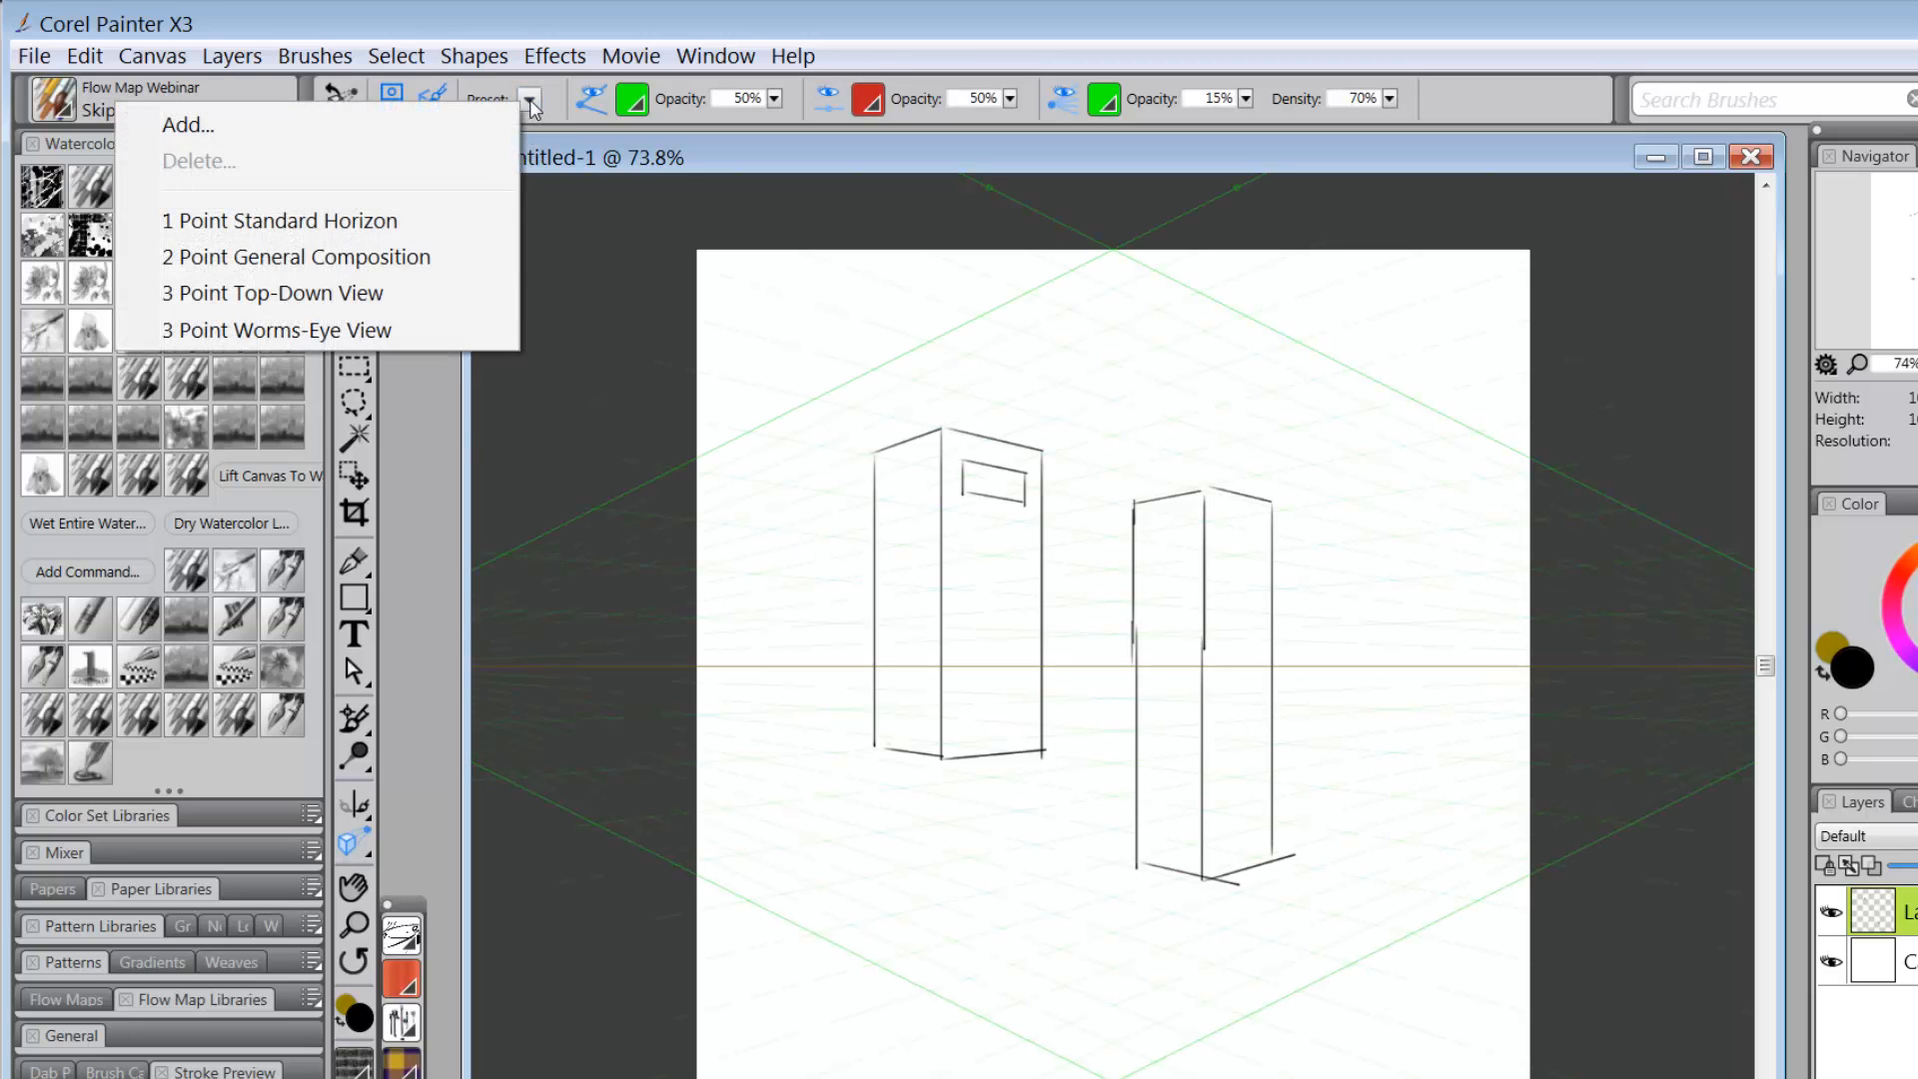
click(475, 298)
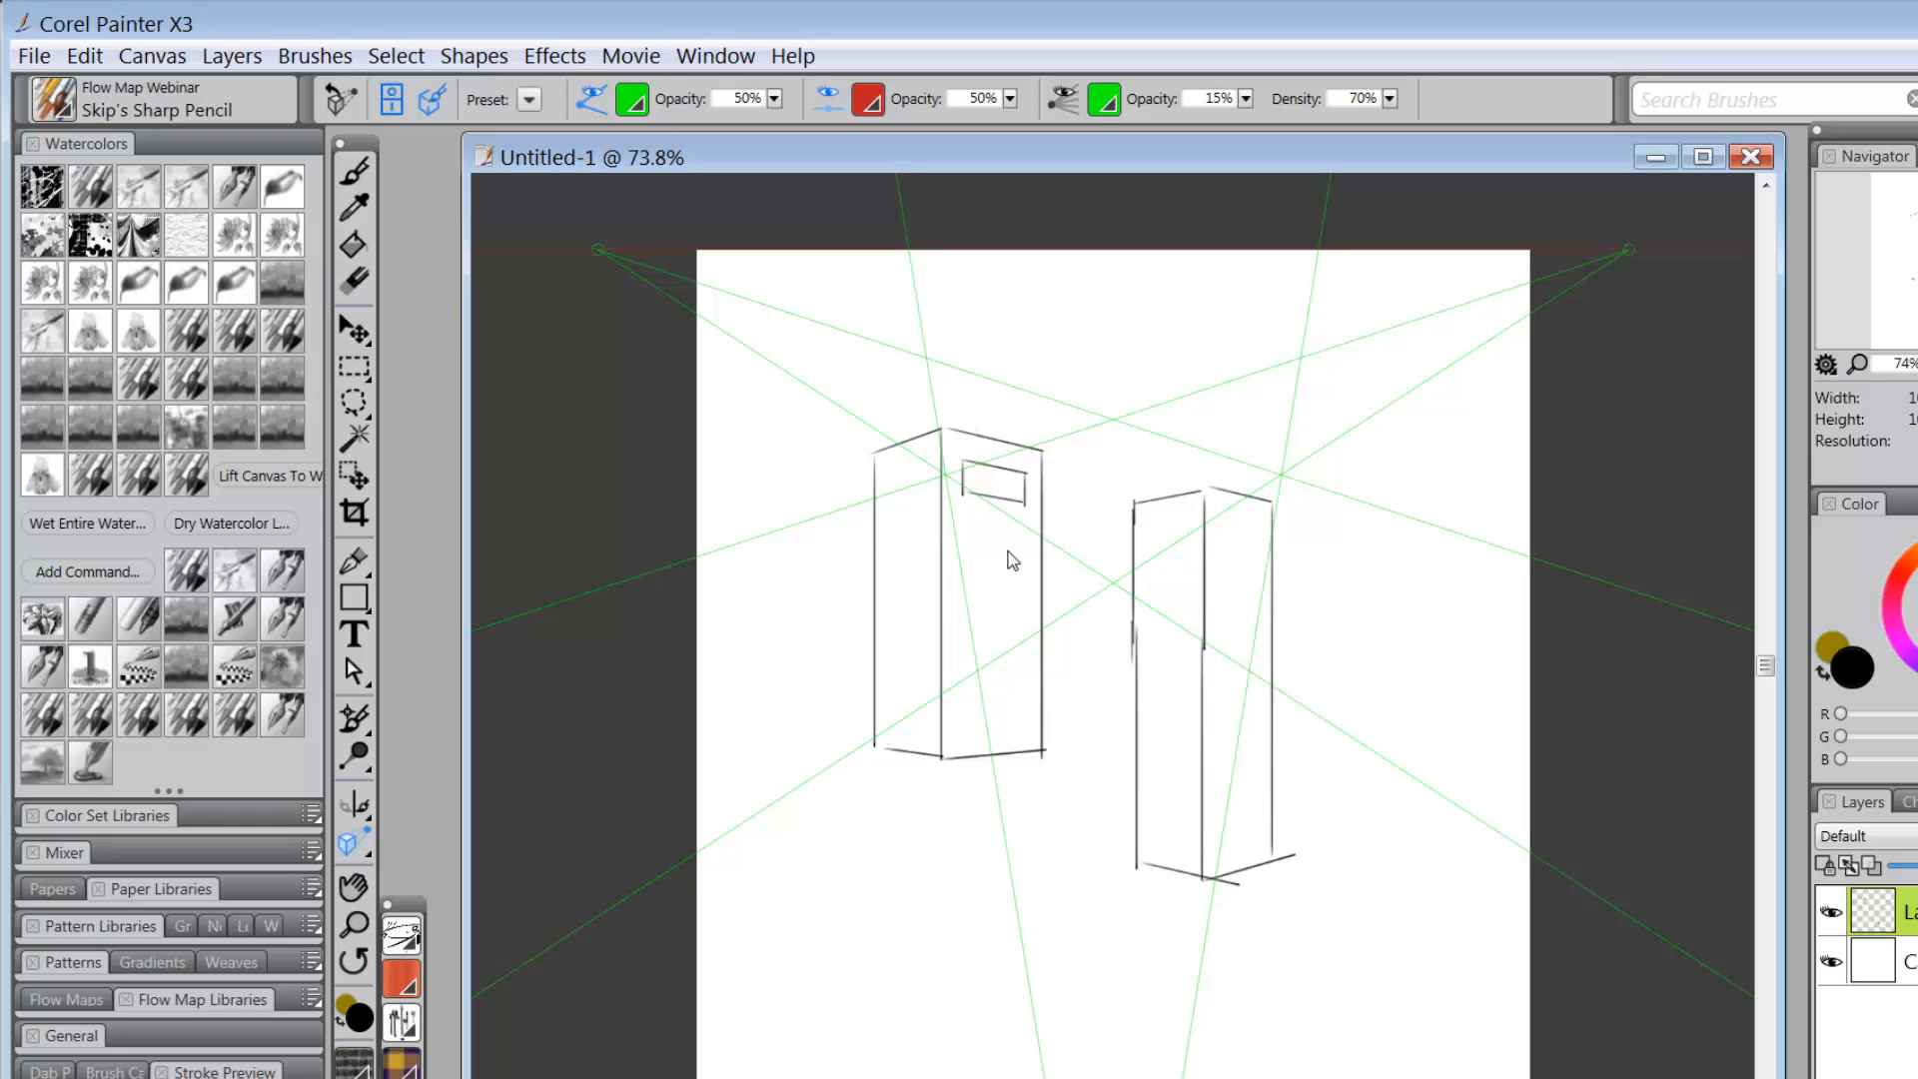
click(528, 102)
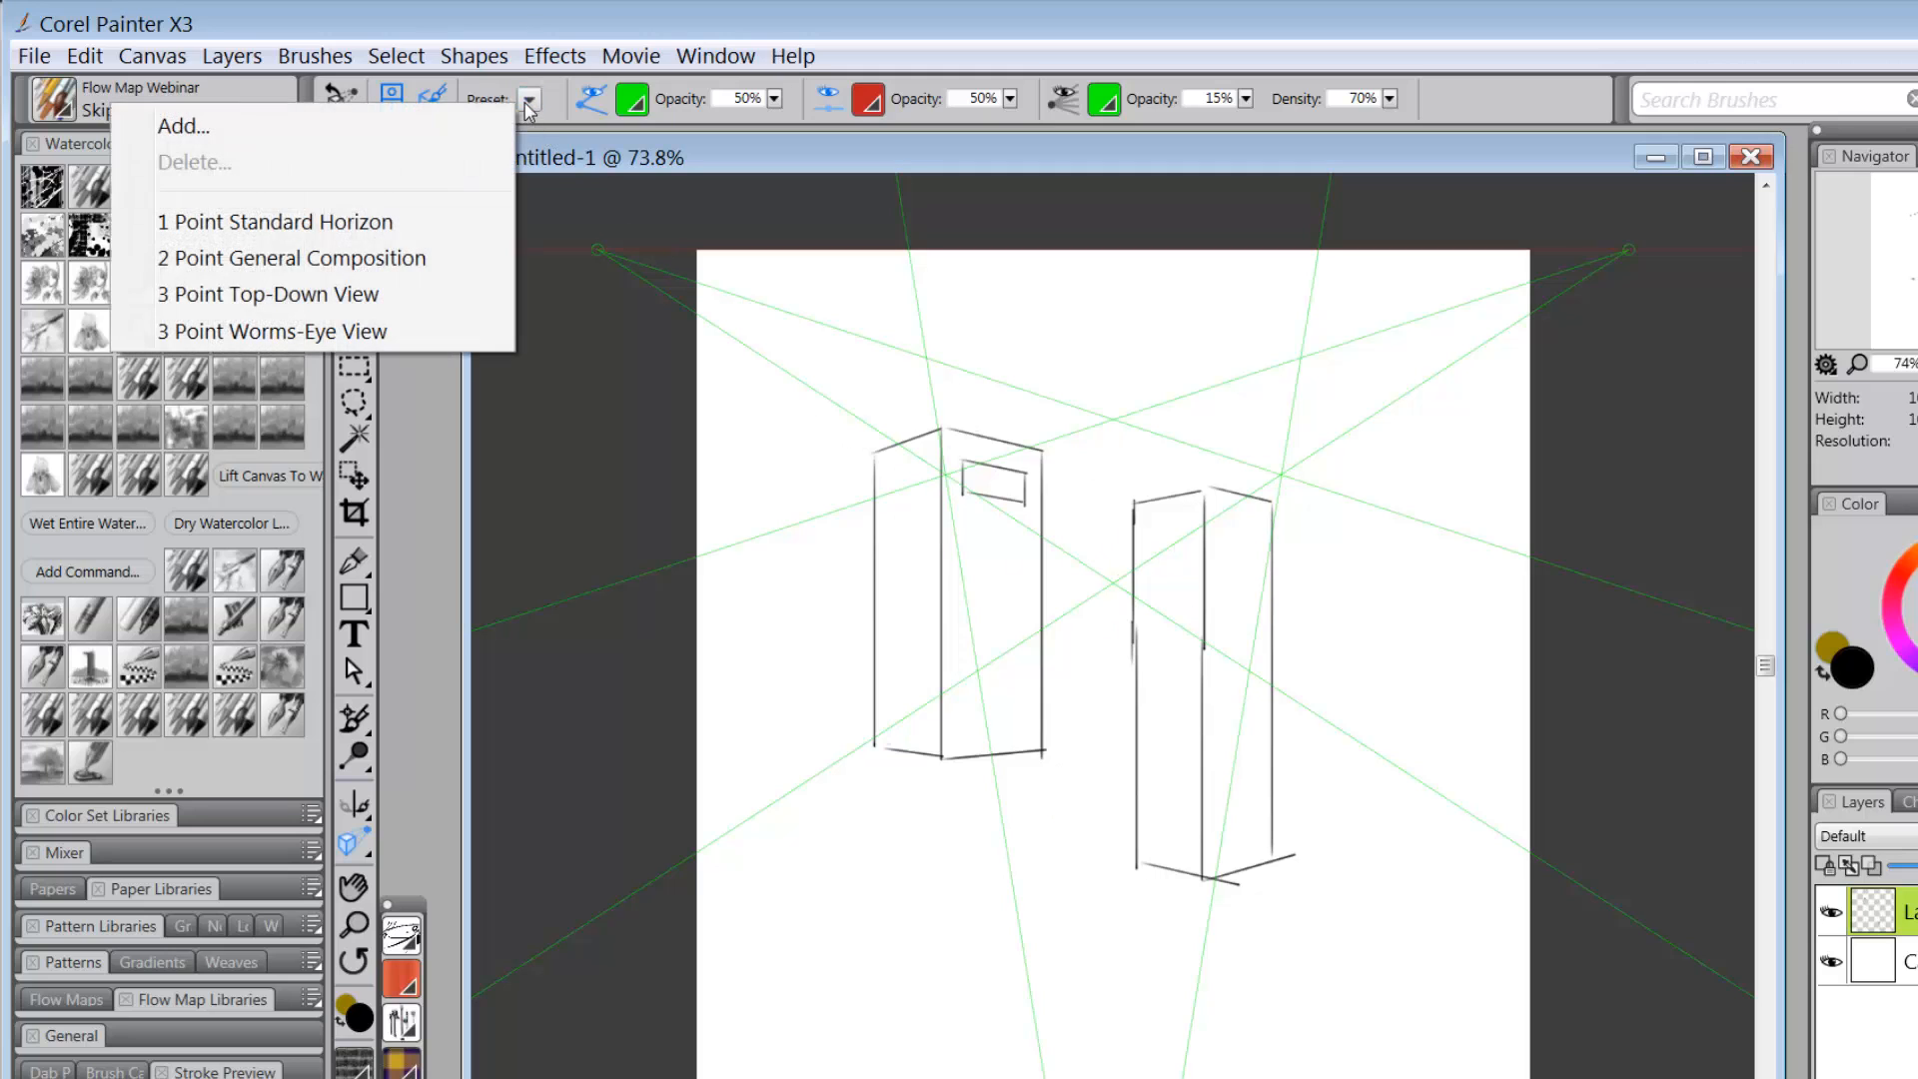
click(342, 262)
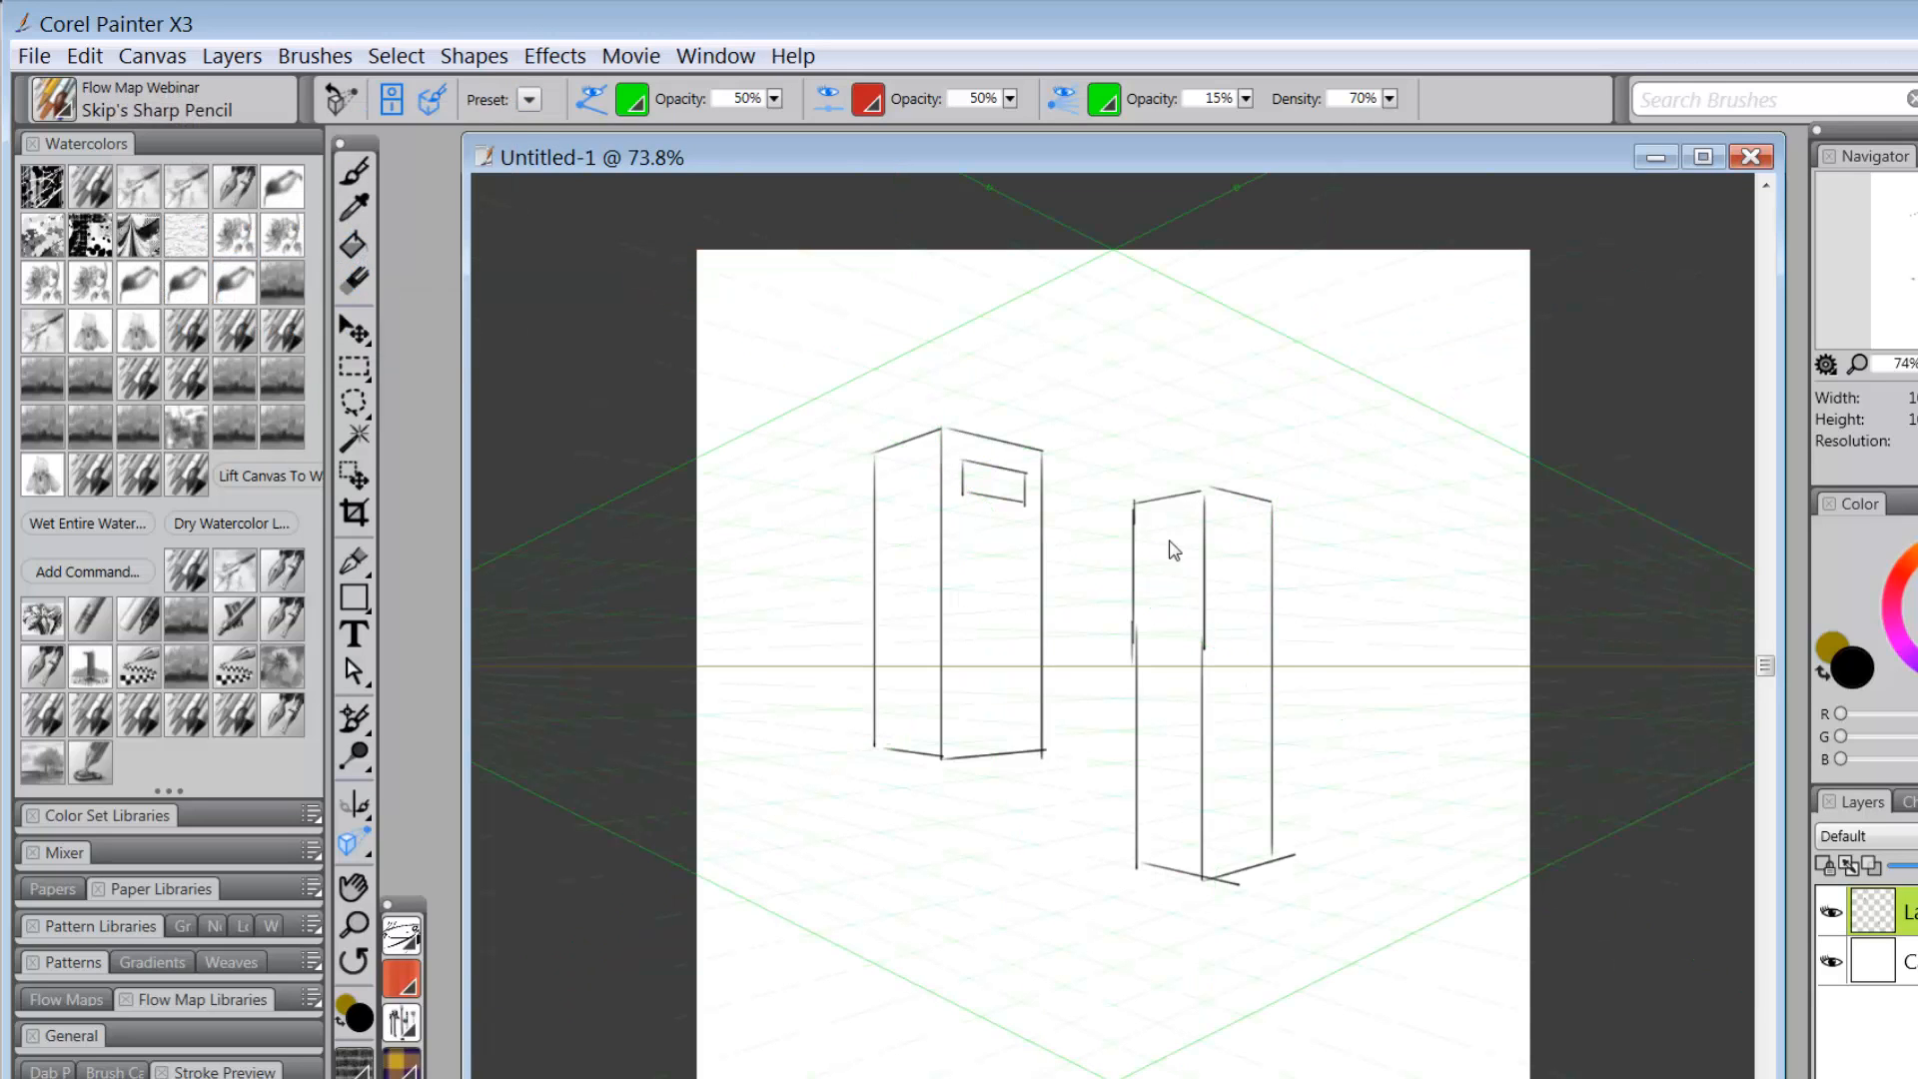